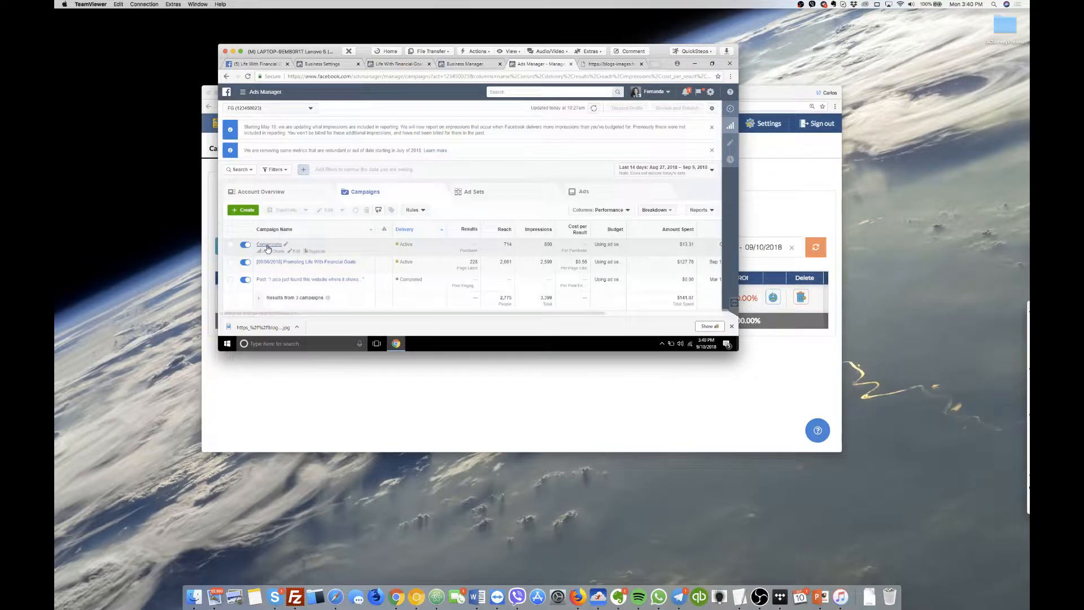
- Open the Conversions campaign and duplicate its affiliate marketing ad set once into the original campaign
click(268, 246)
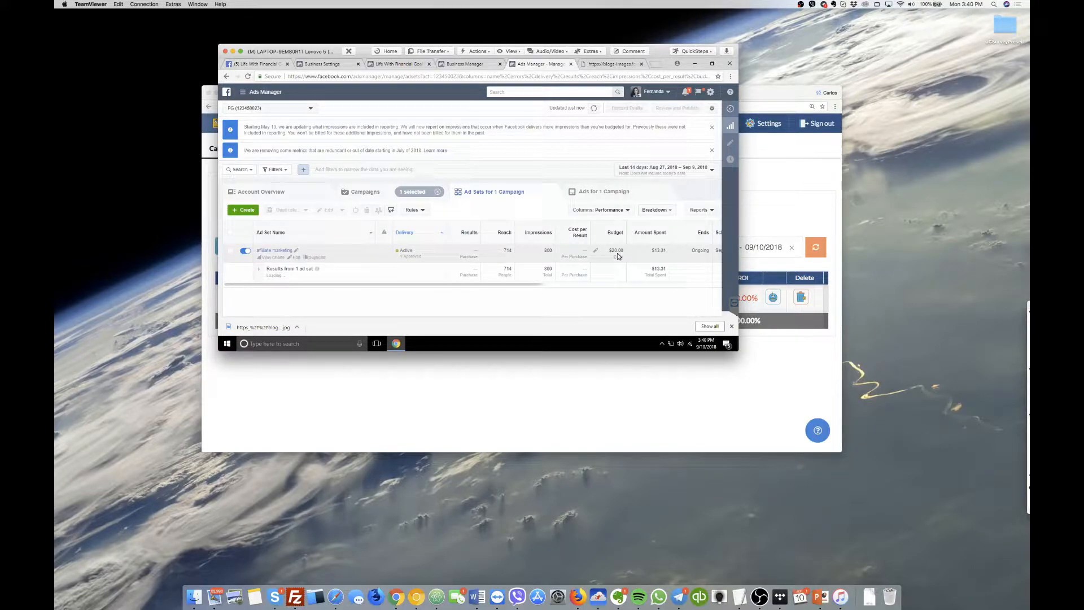
click(311, 257)
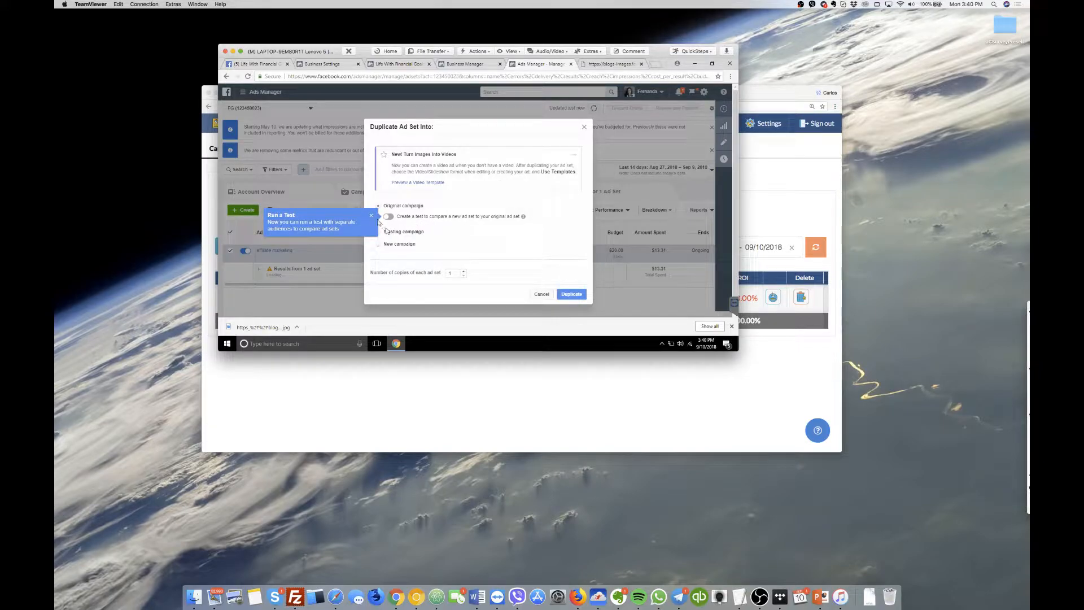
click(372, 217)
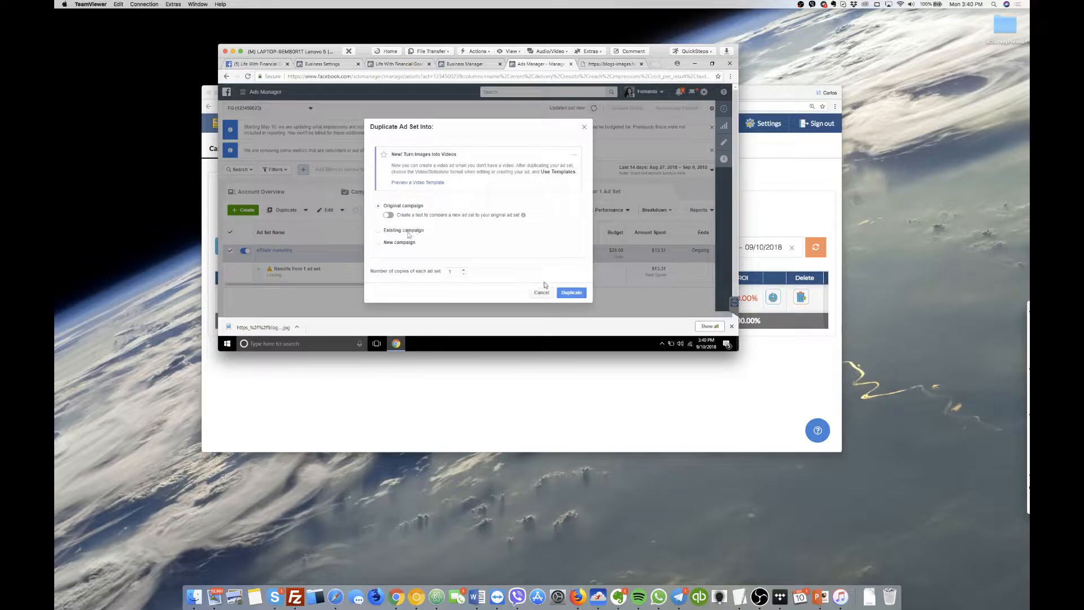
click(570, 293)
click(576, 294)
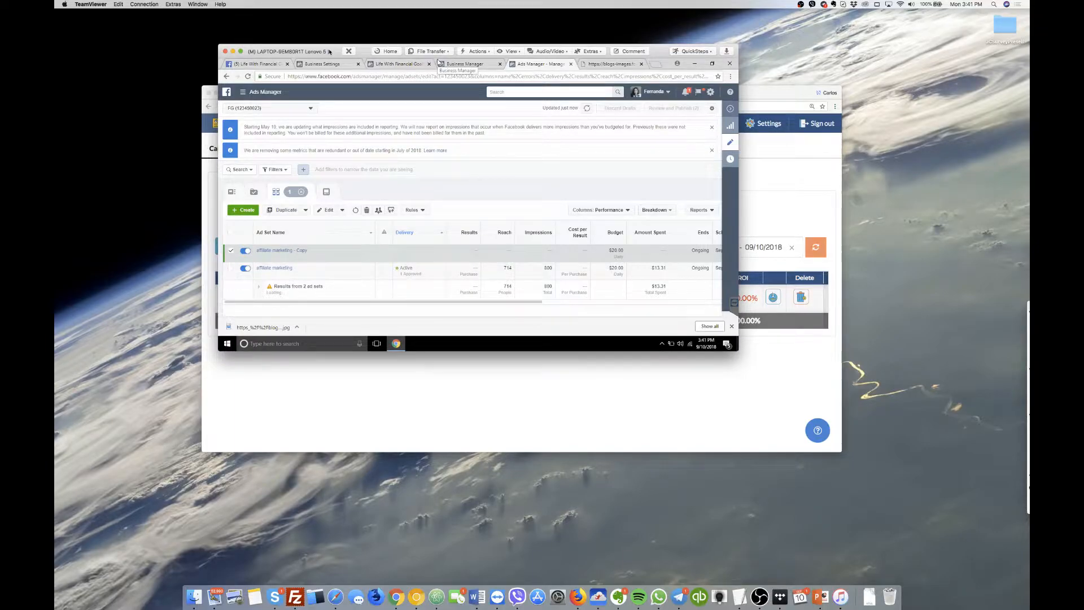
drag(329, 51, 329, 58)
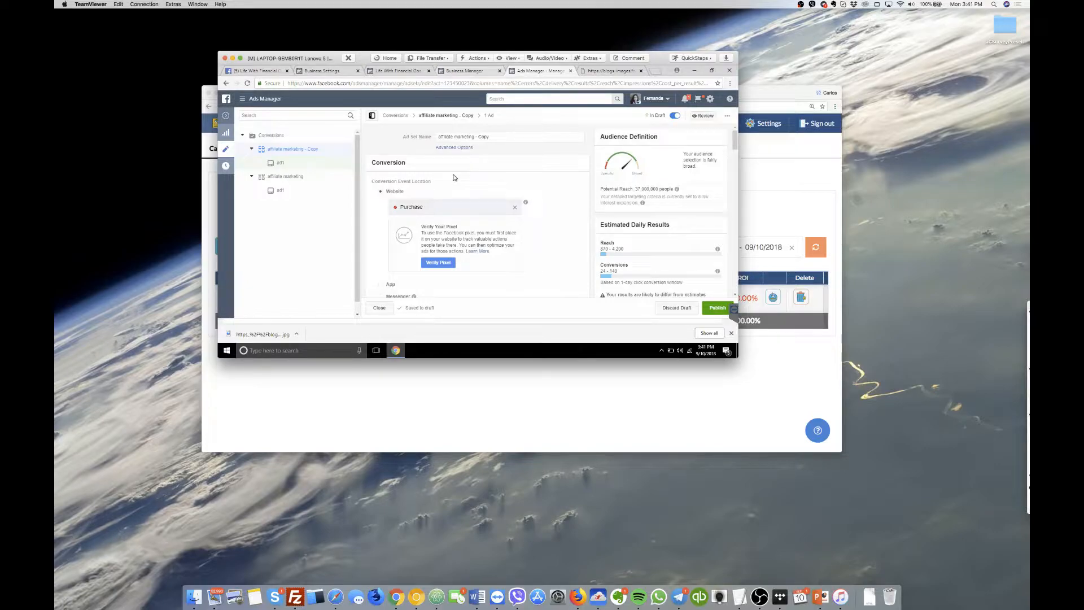
- Replace the Affiliate marketing interest with Affiliate network in the duplicated ad set's detailed targeting
scroll(454, 176, down, 3)
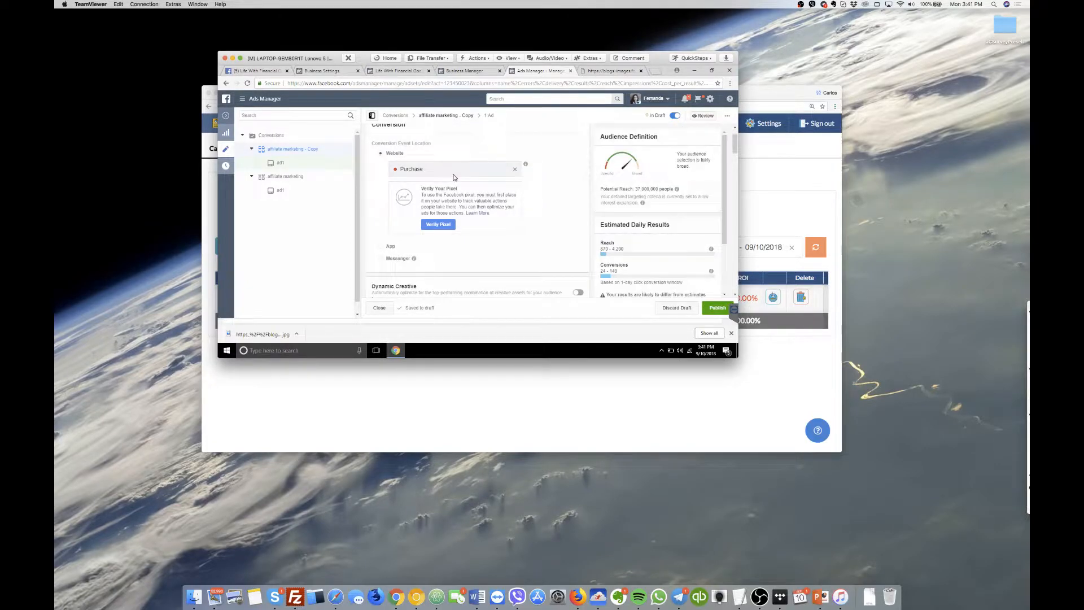
scroll(454, 177, down, 2)
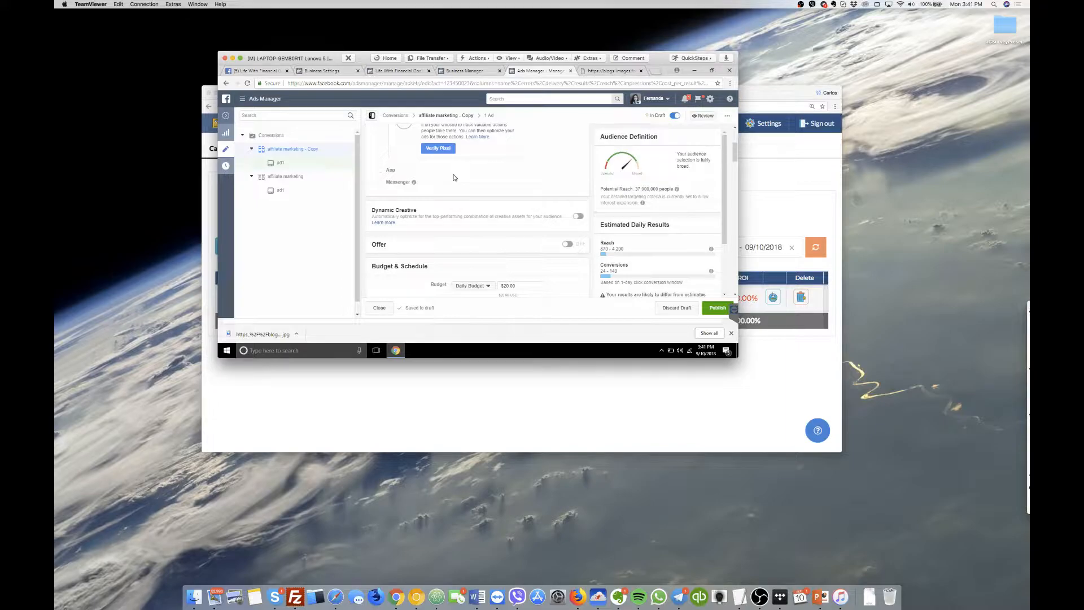
scroll(454, 177, down, 2)
scroll(454, 177, down, 2)
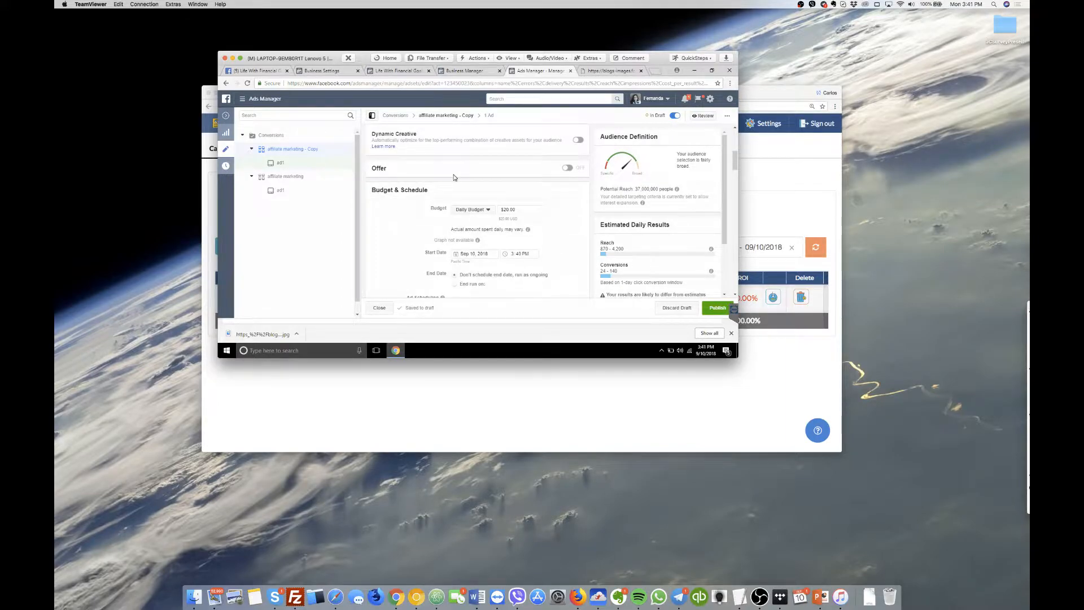
scroll(454, 177, down, 8)
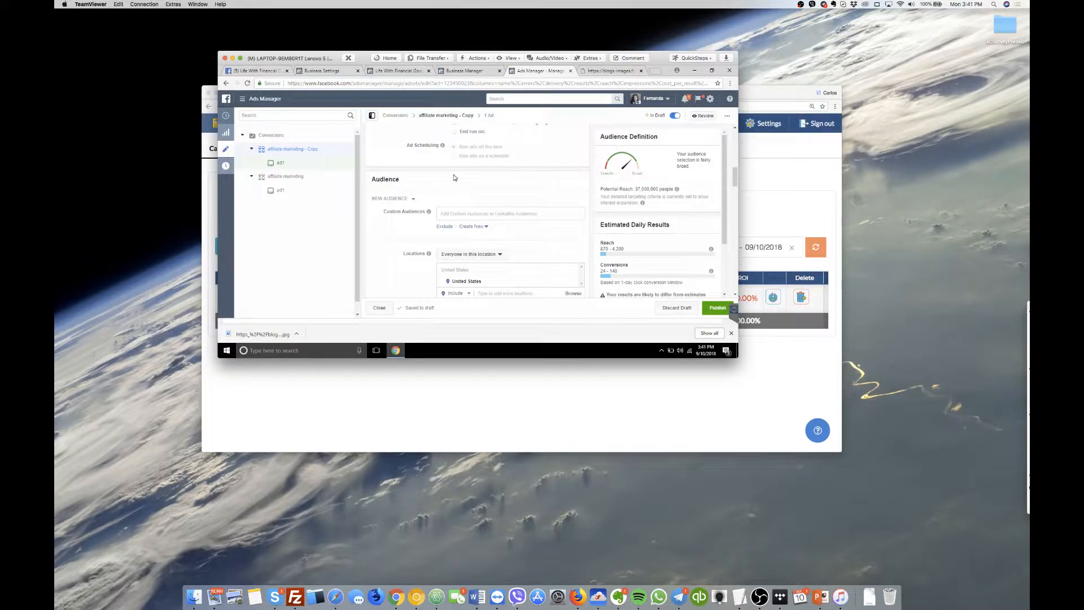
scroll(454, 177, down, 10)
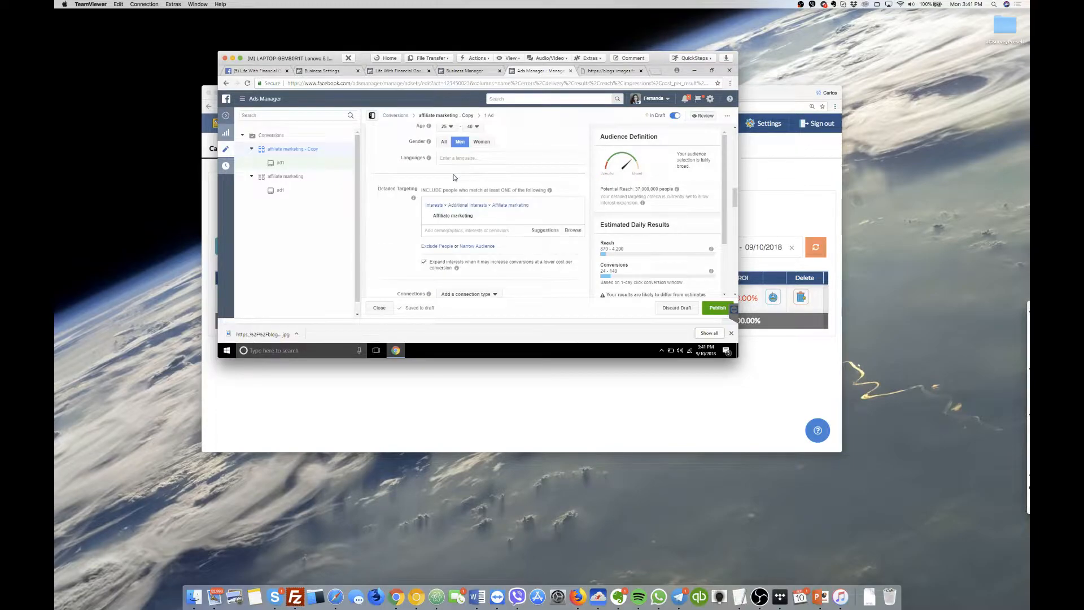
scroll(454, 177, down, 6)
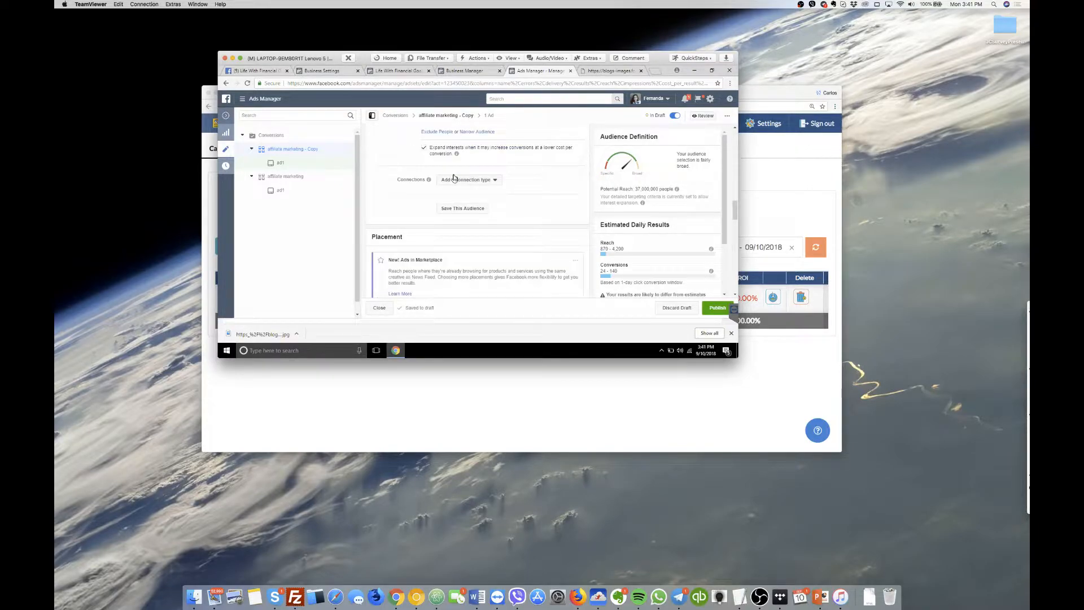
scroll(454, 177, down, 2)
scroll(454, 177, up, 2)
scroll(454, 177, up, 1)
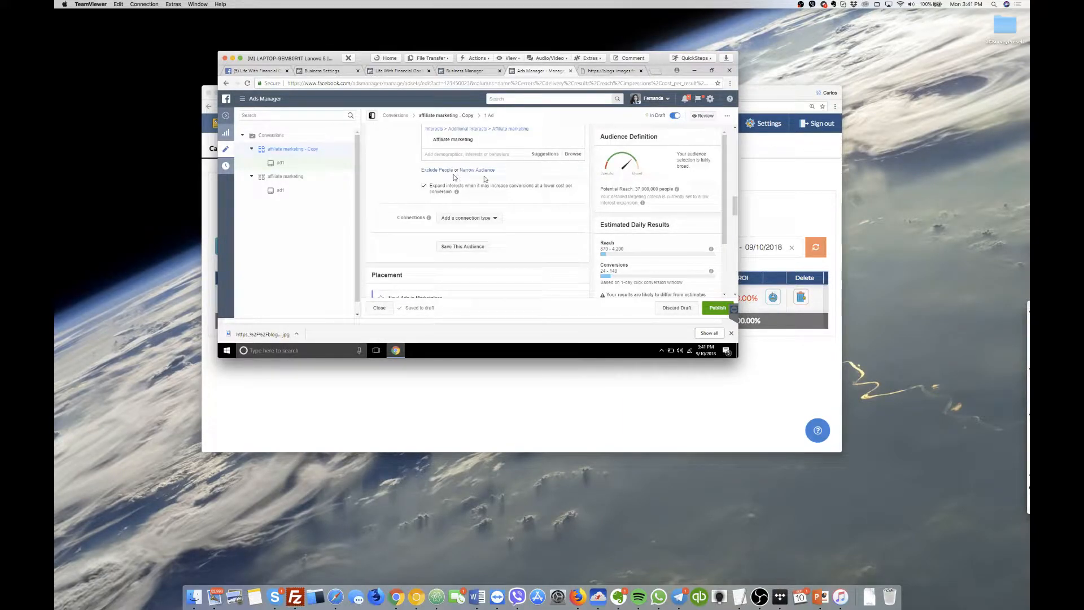
click(543, 156)
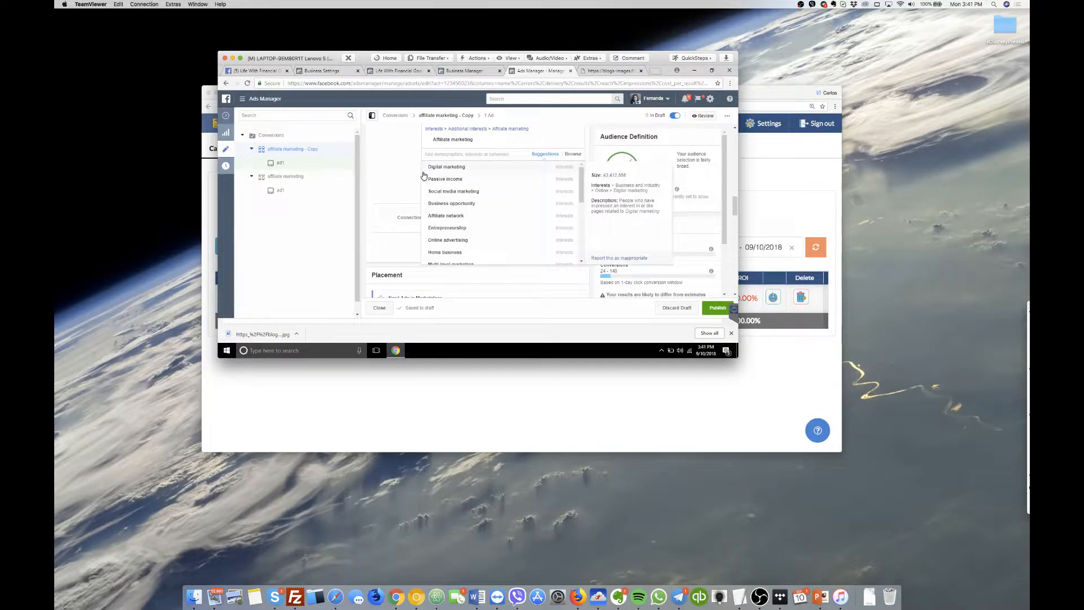
click(436, 217)
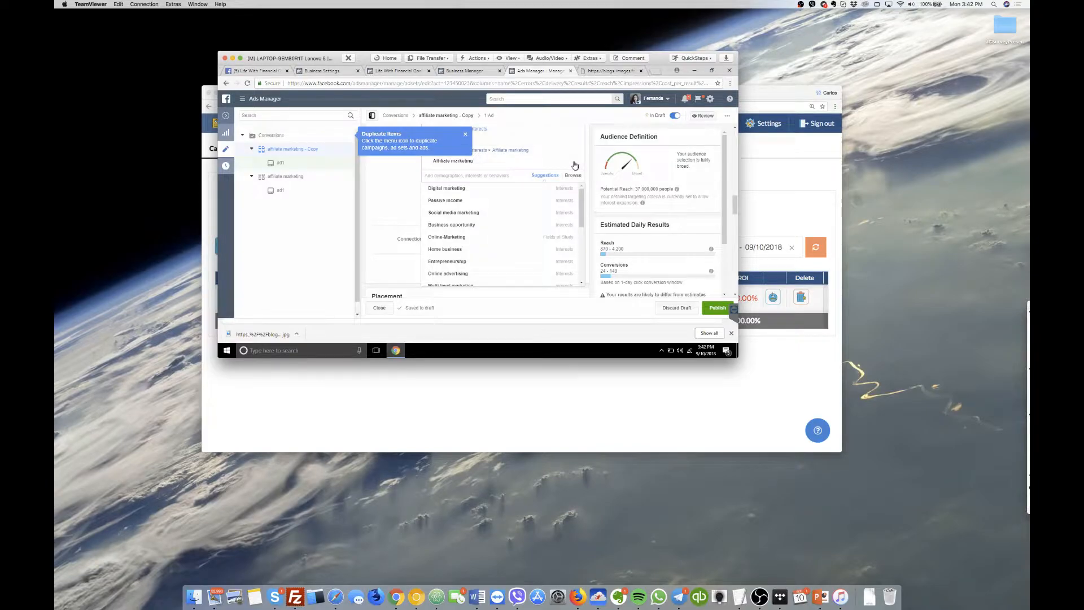
click(575, 165)
click(575, 165)
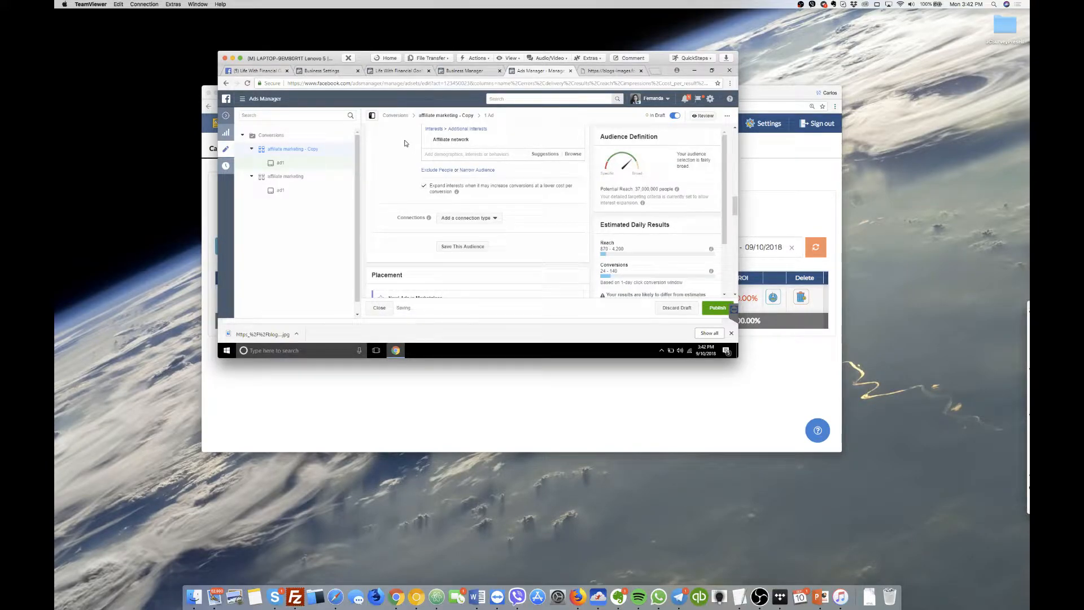
- Rename the duplicated ad set as "affiliate network" and publish it
scroll(405, 143, up, 5)
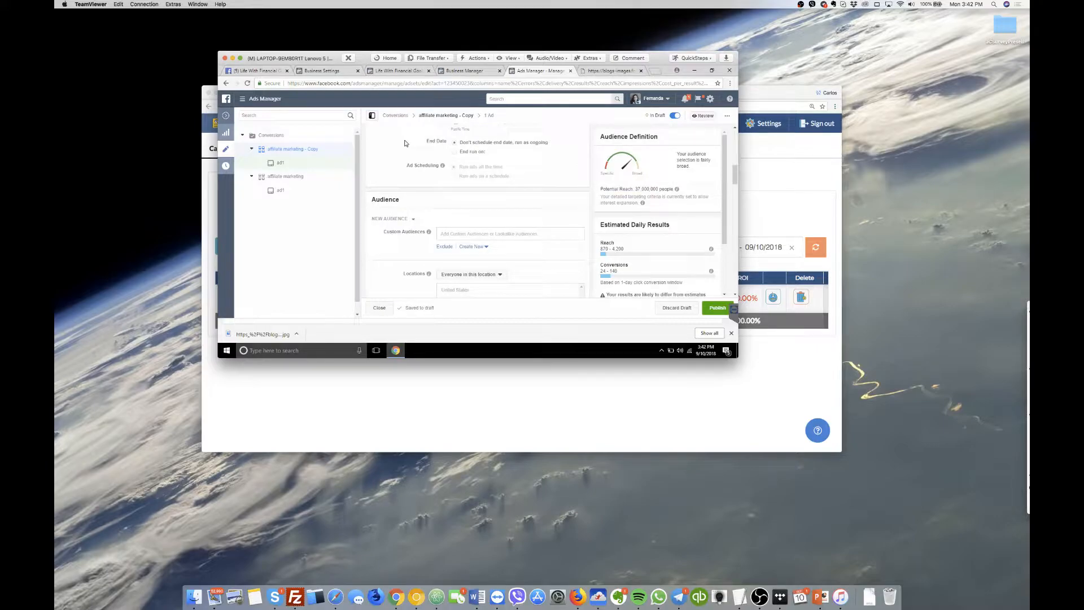
scroll(405, 143, up, 10)
double_click(446, 138)
triple_click(446, 137)
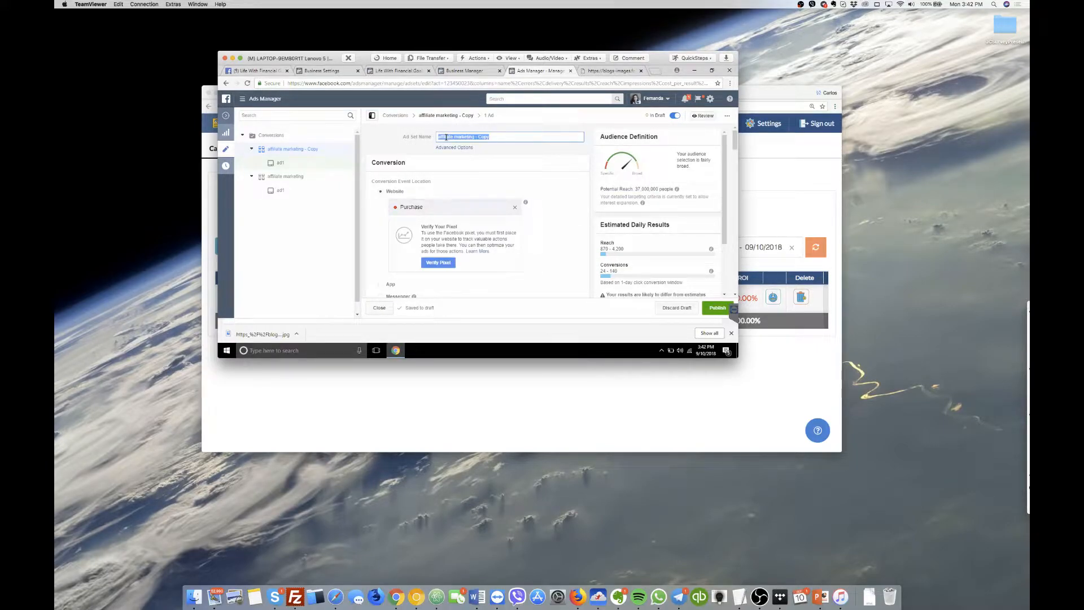
text(affiliate network)
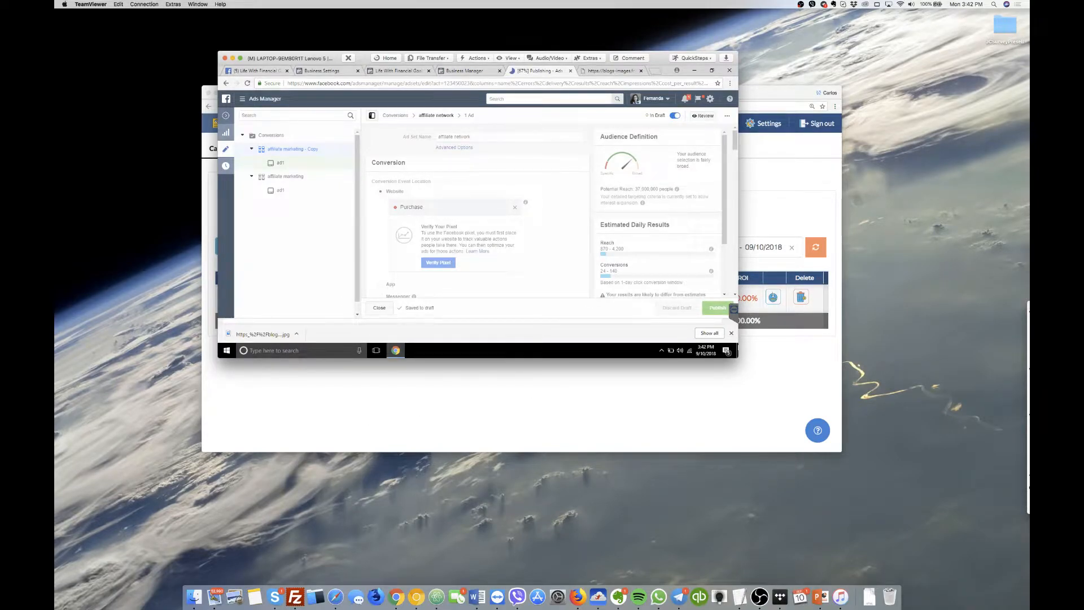
key(super+Tab)
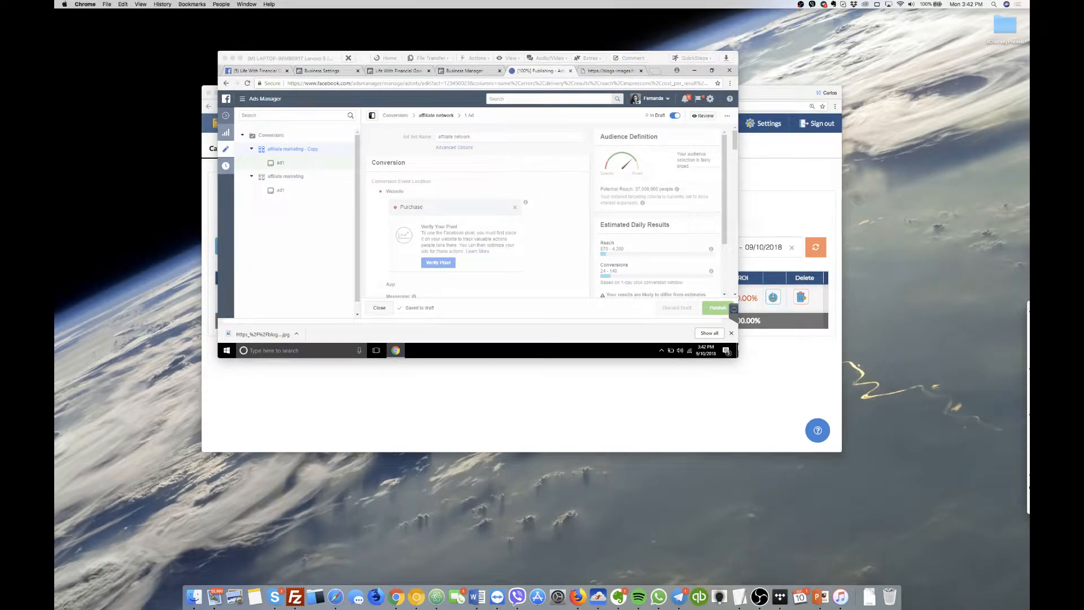
key(super+Tab)
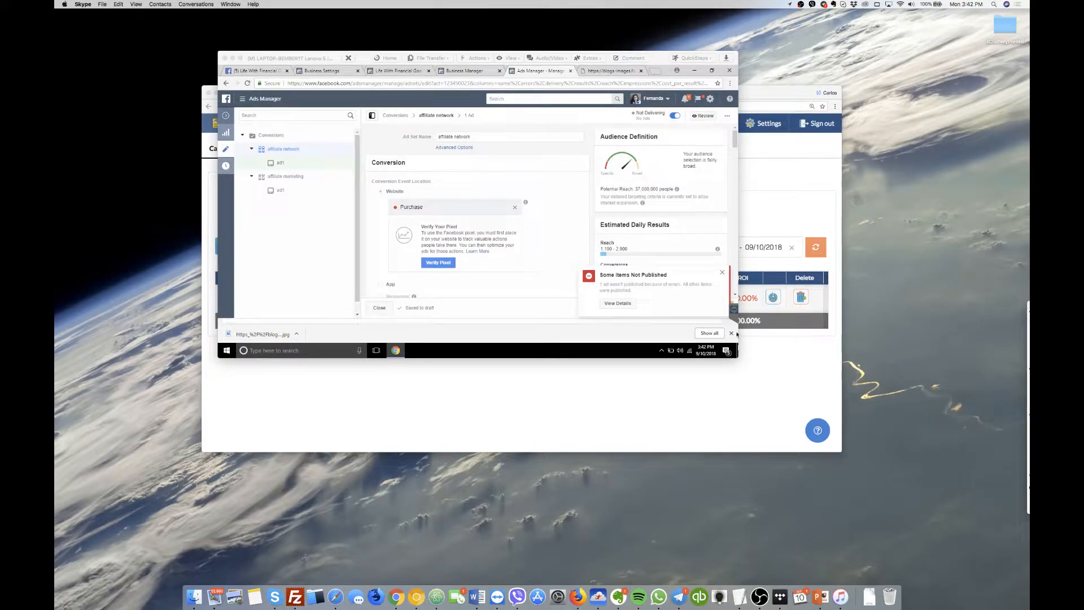
- View the details of the item that was not published, and set the Life With Financial Goals page's visibility to Page published
click(615, 306)
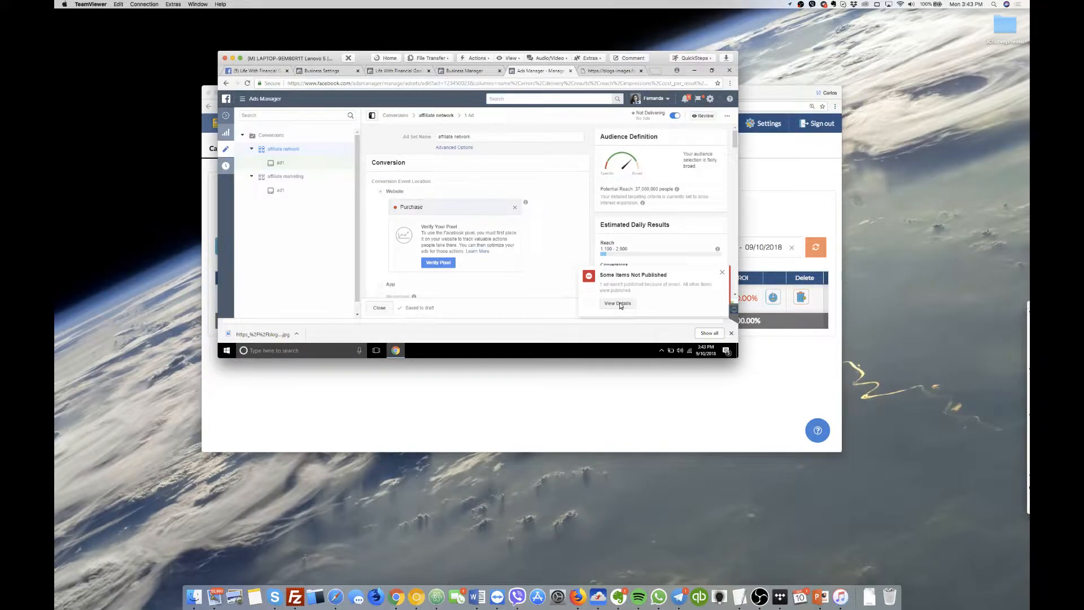
click(622, 304)
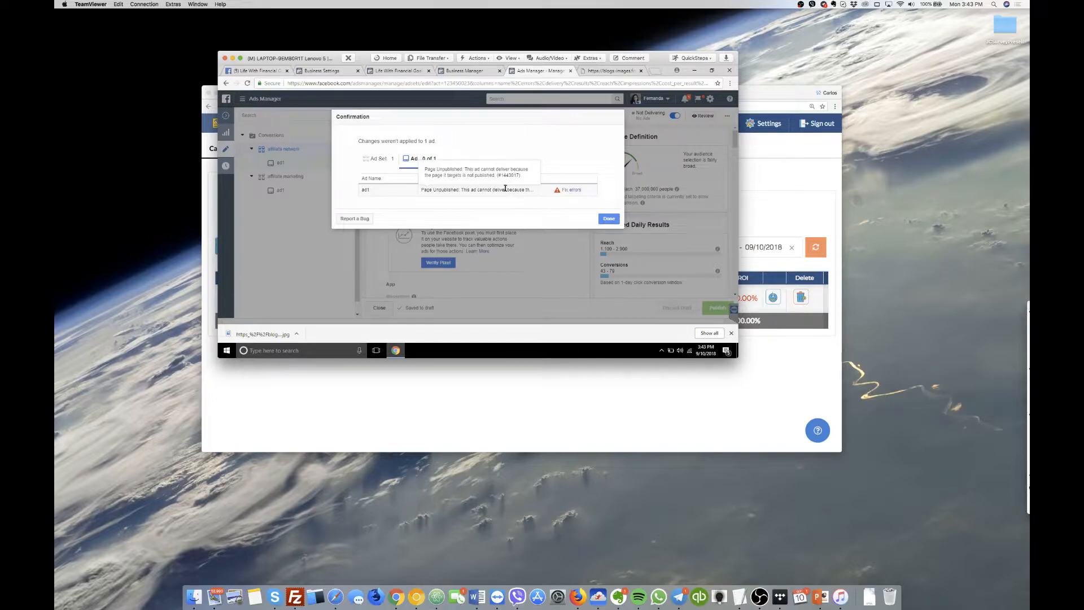
click(258, 72)
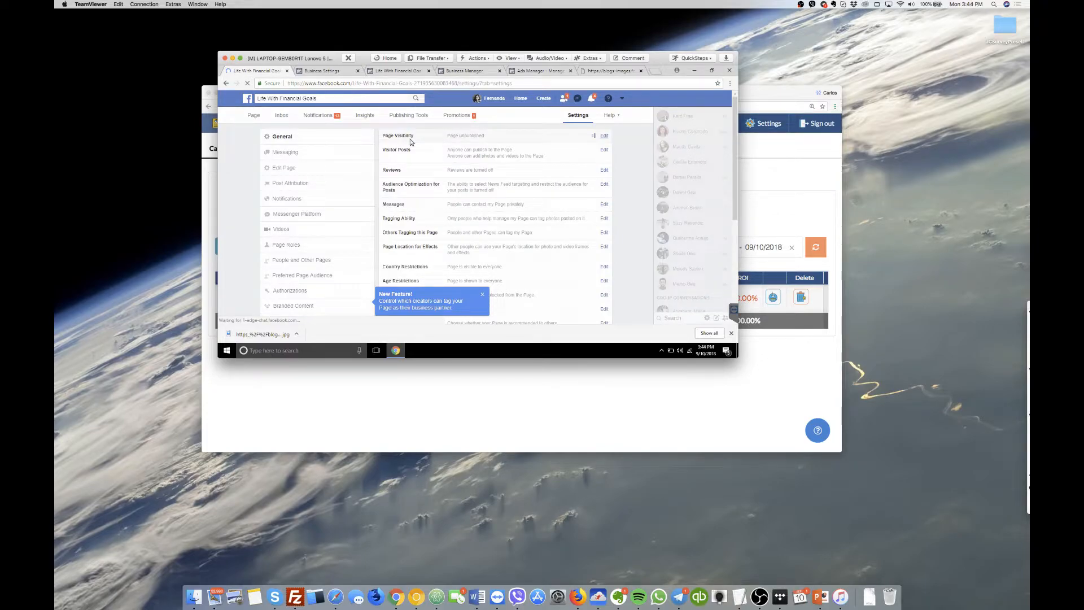
click(410, 141)
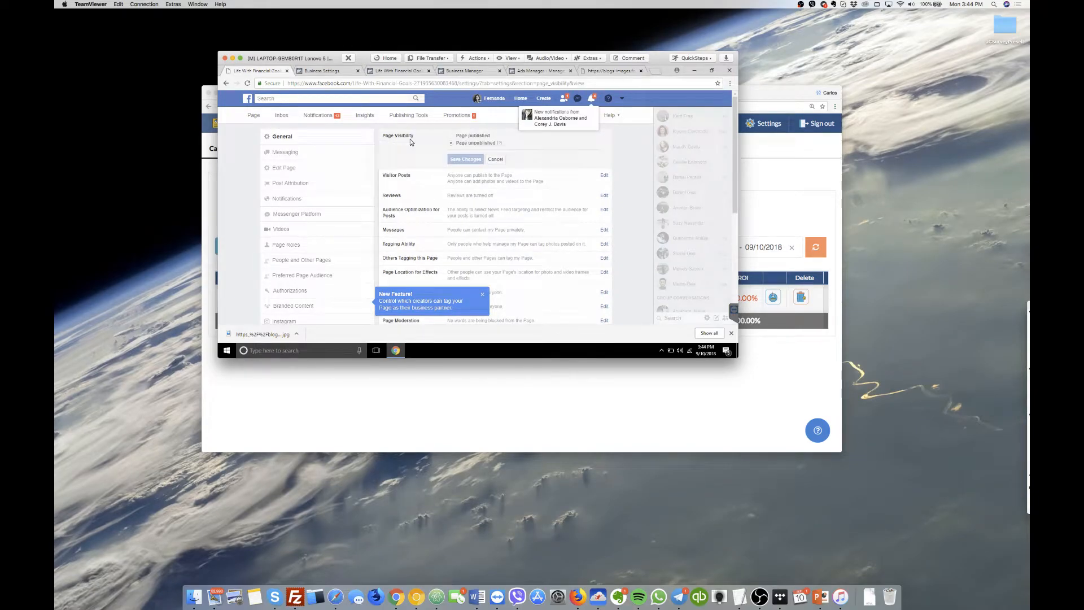
click(470, 137)
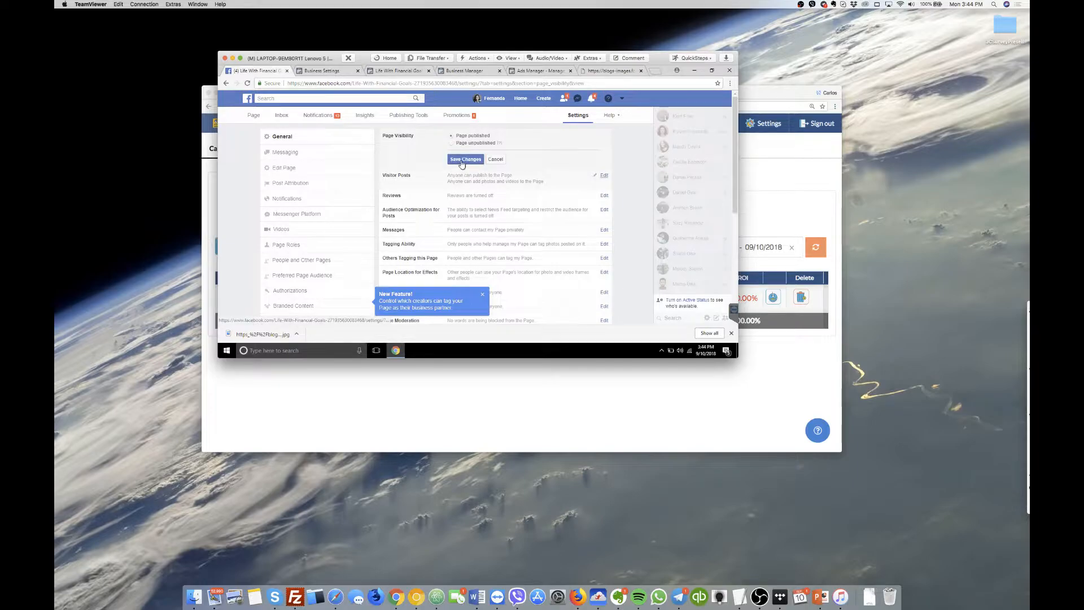
click(462, 161)
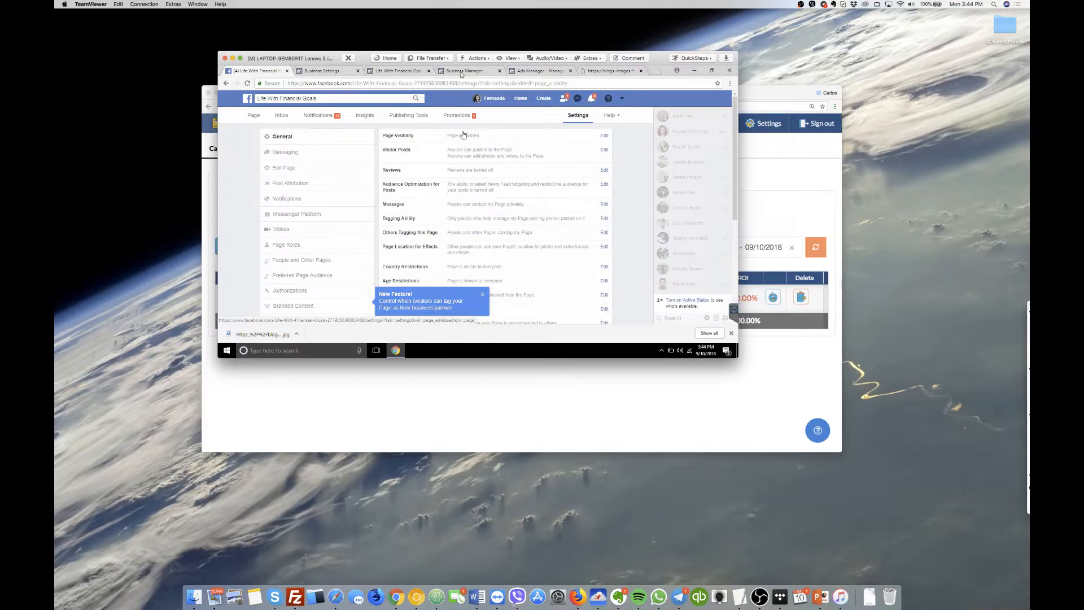
- Return to Ads Manager, close the error details and the ad set editor, and publish the draft ad ad1
click(542, 70)
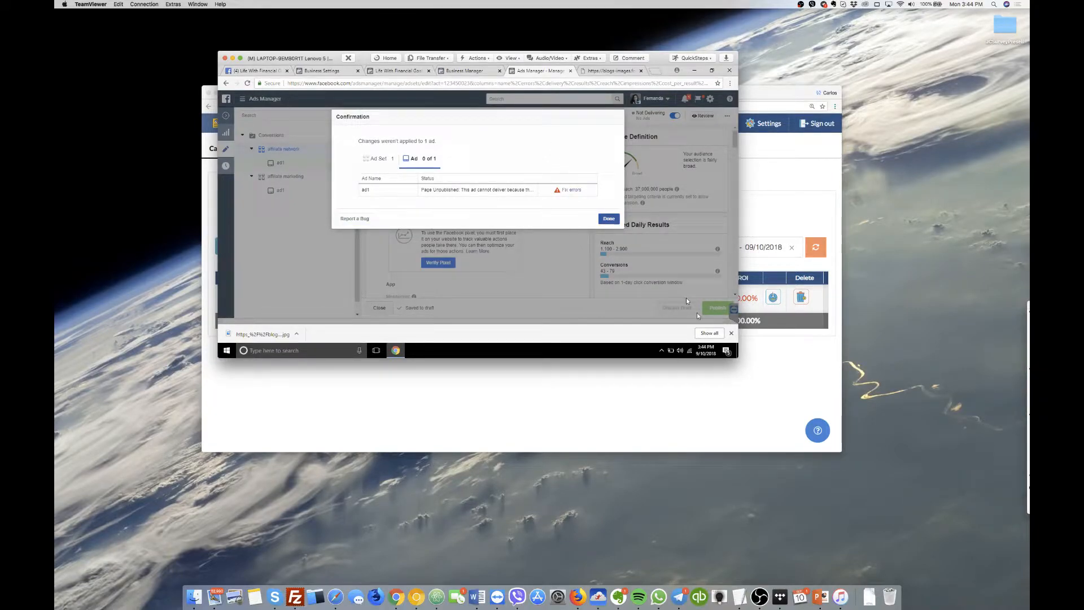
click(608, 219)
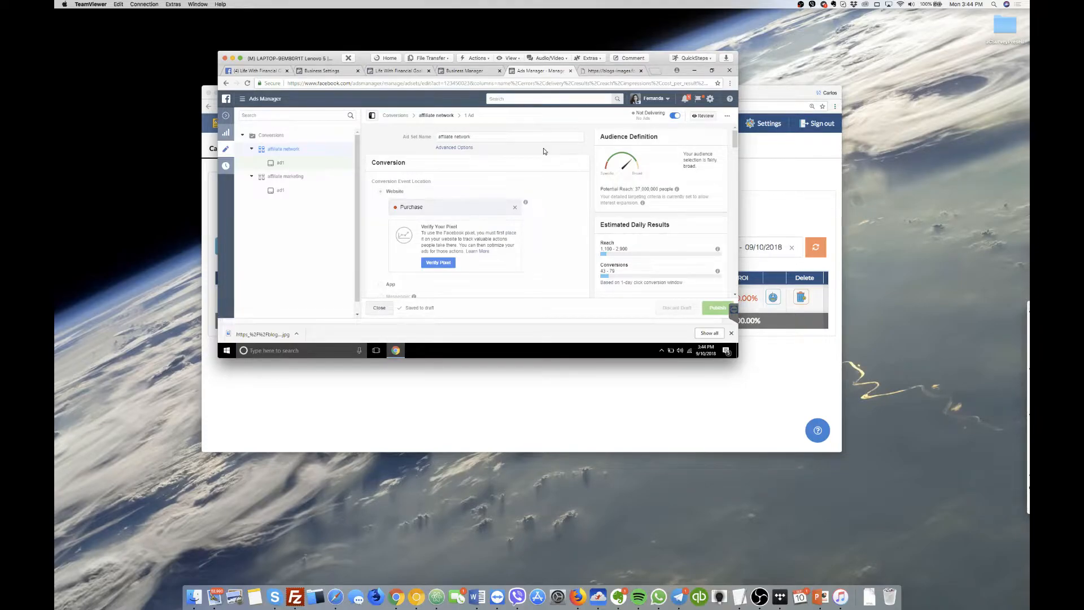
click(381, 305)
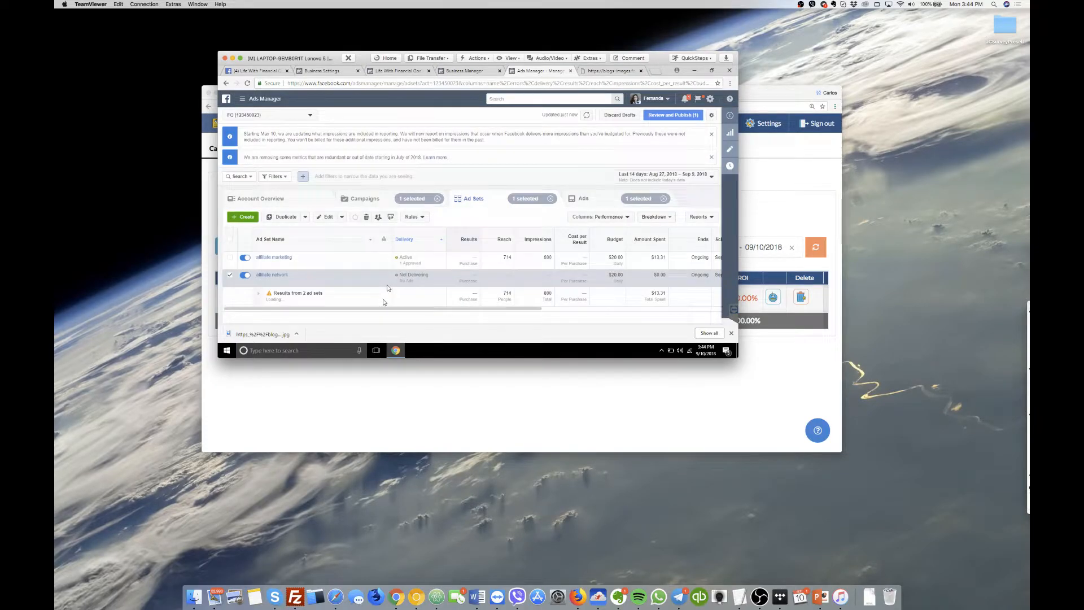
click(666, 116)
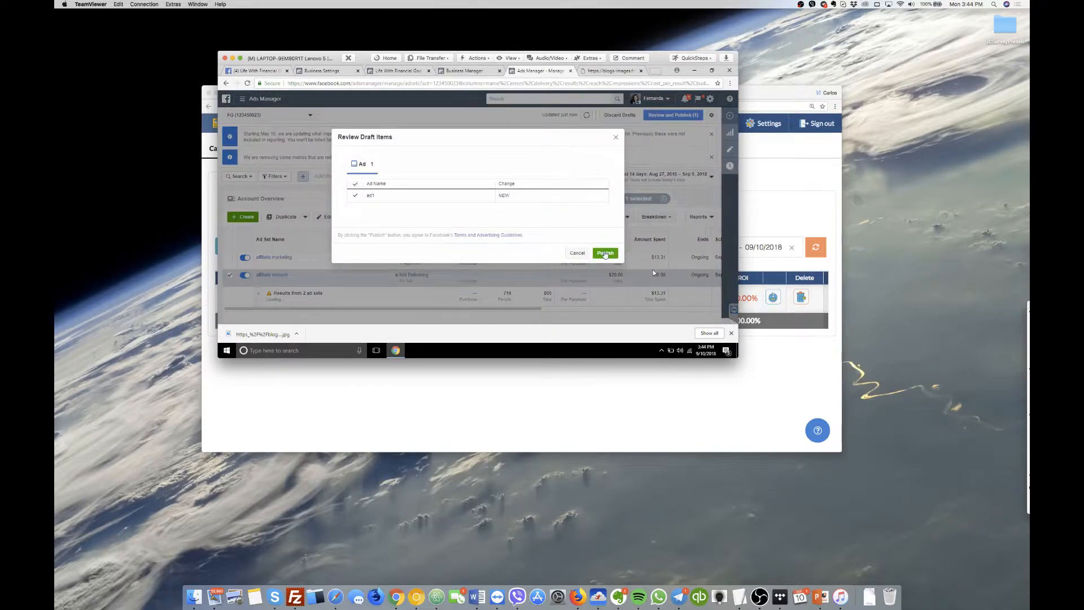
click(605, 253)
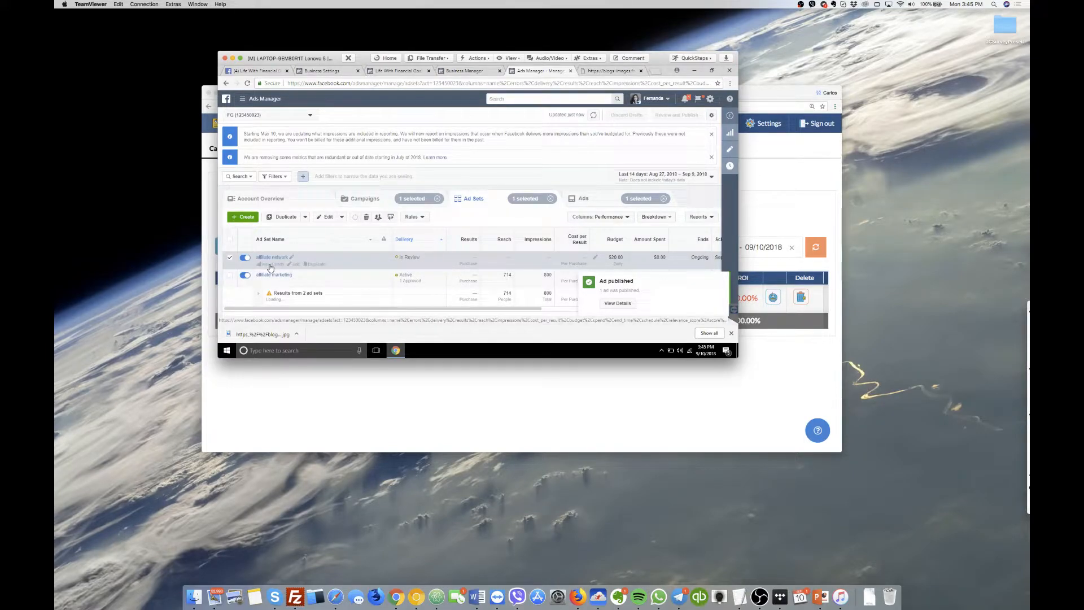
- Duplicate the affiliate network ad set once into its original campaign
click(314, 264)
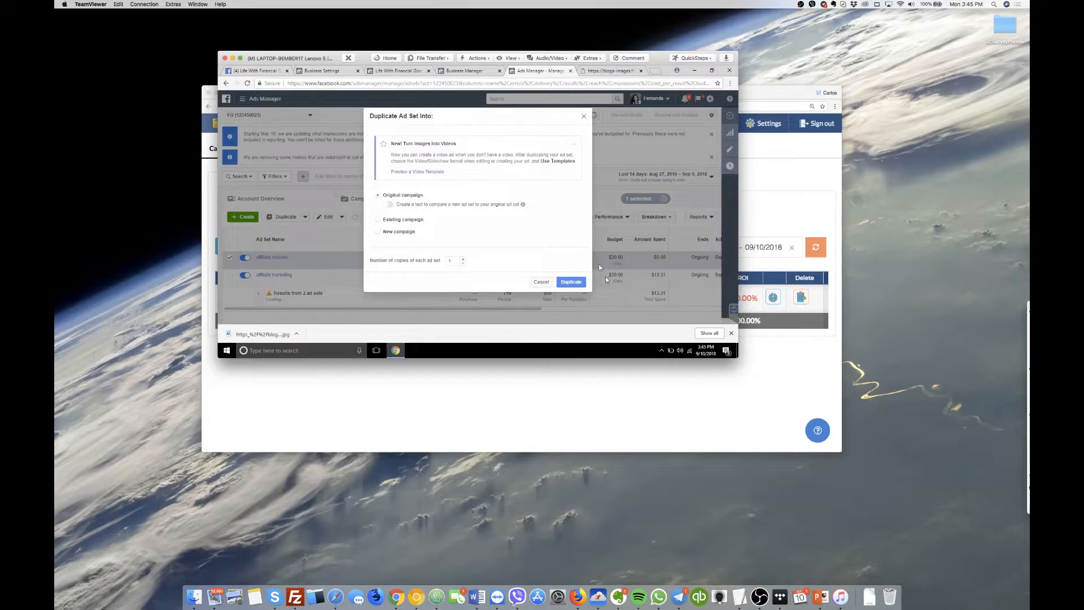
click(583, 284)
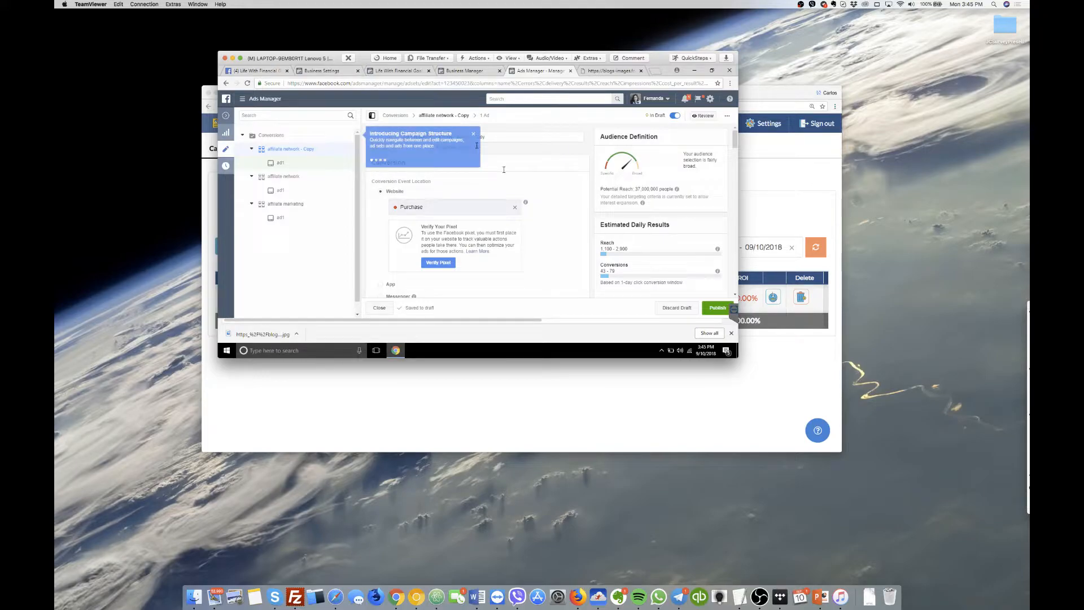
- In the detailed targeting of the affiliate network copy, add the ClickBank interest and remove the Affiliate network interest
scroll(516, 175, down, 2)
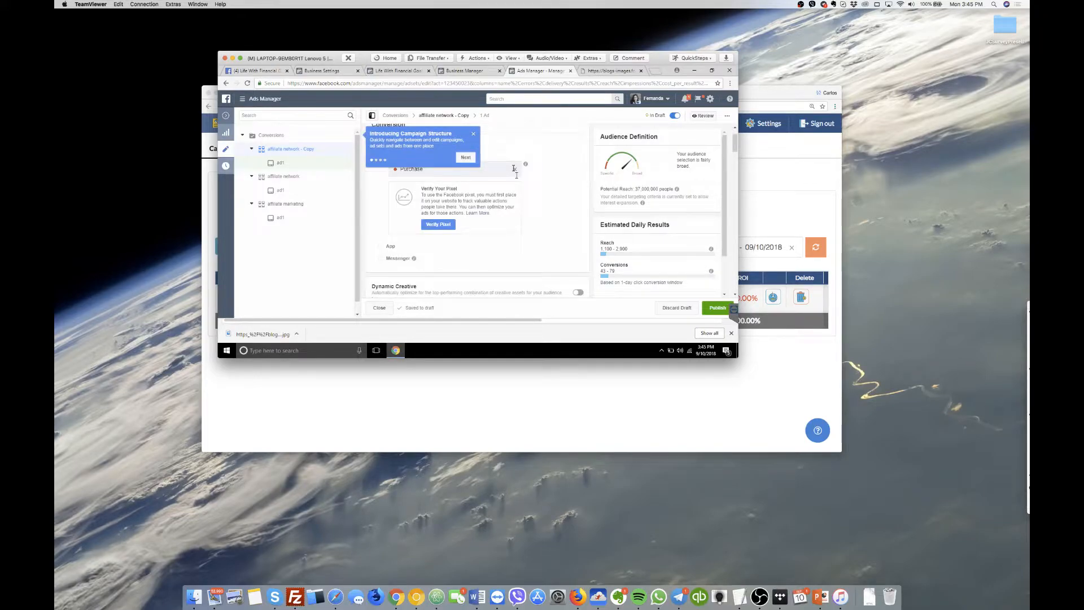
scroll(515, 172, down, 2)
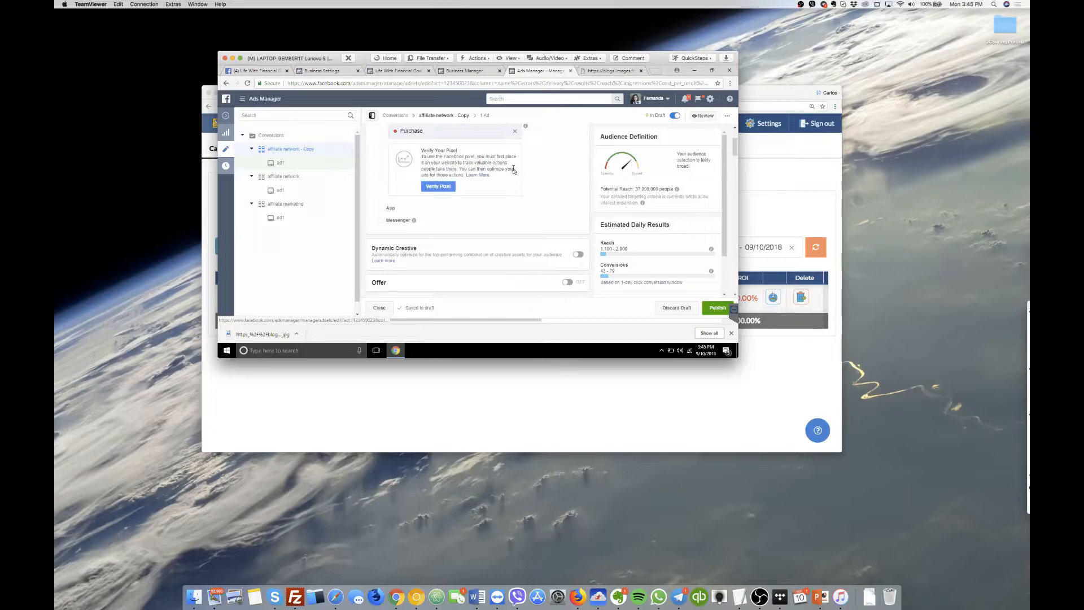
scroll(514, 169, down, 2)
scroll(514, 169, down, 6)
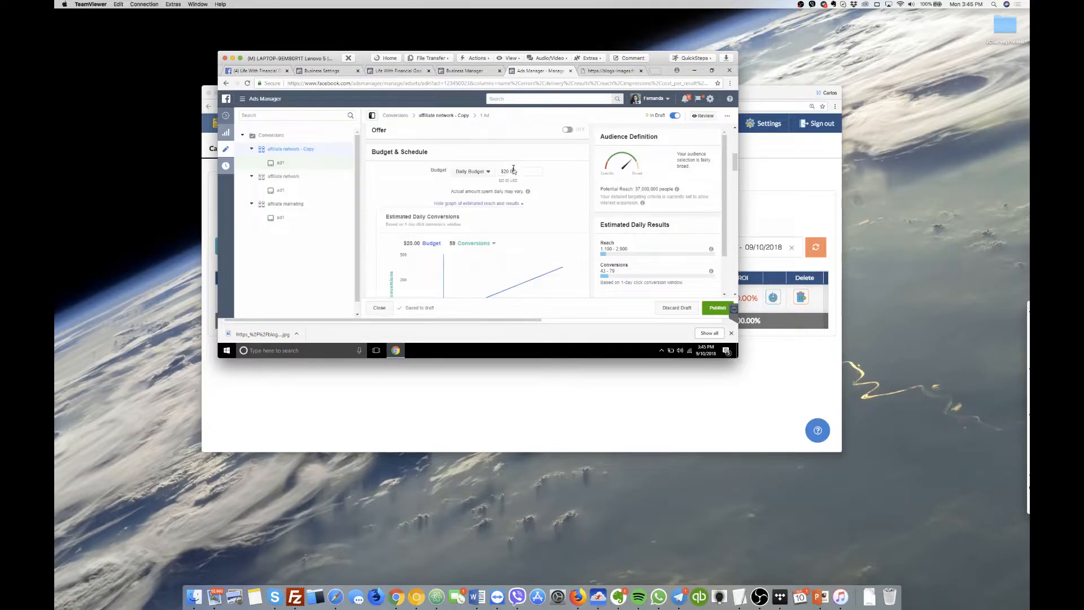
scroll(513, 170, down, 8)
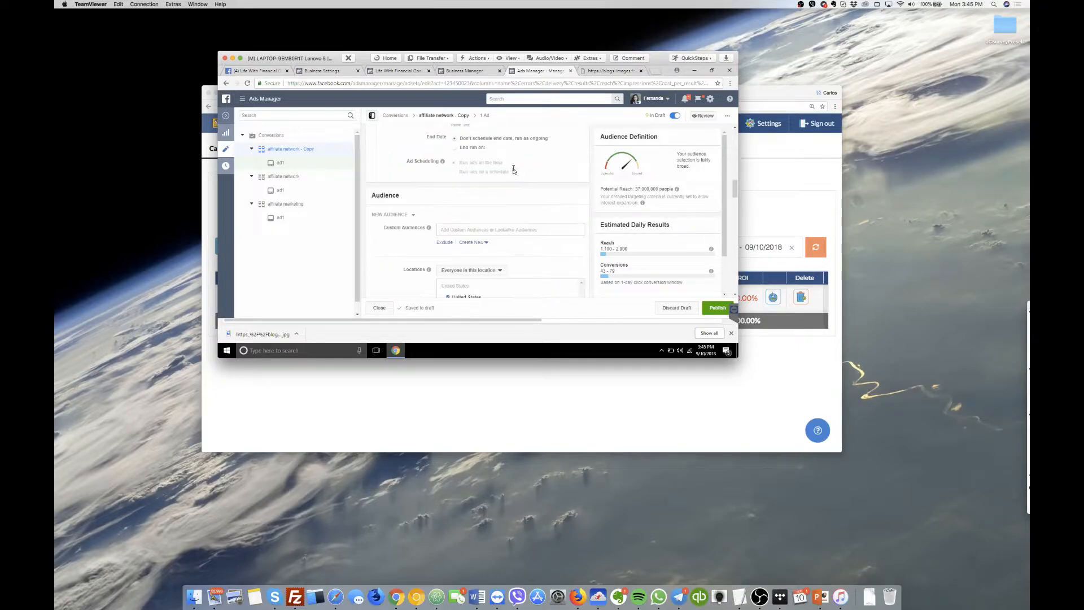
scroll(513, 170, down, 2)
scroll(514, 170, down, 2)
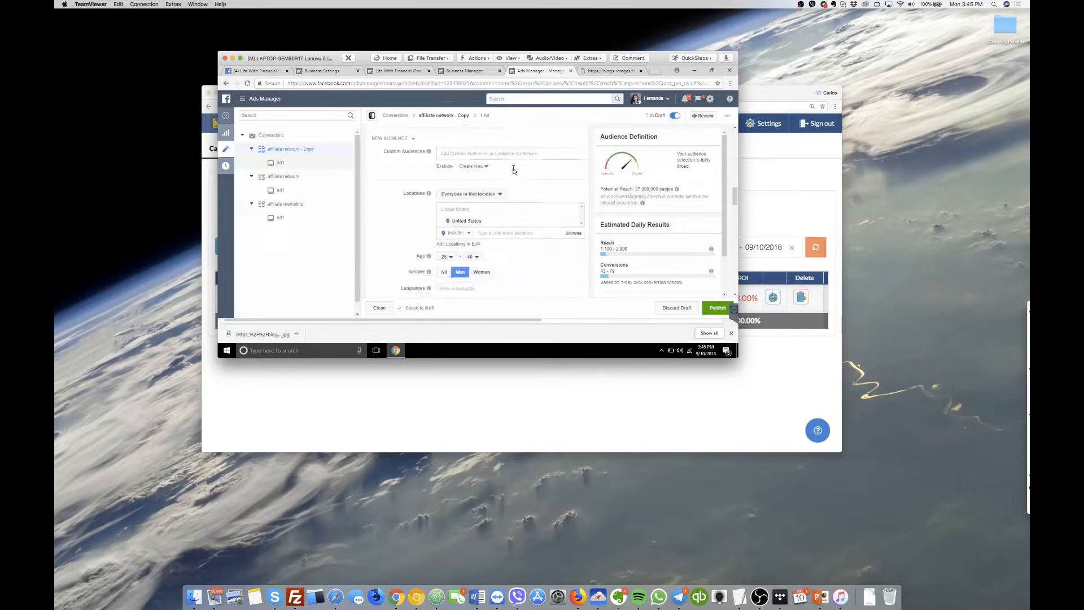
scroll(513, 170, down, 2)
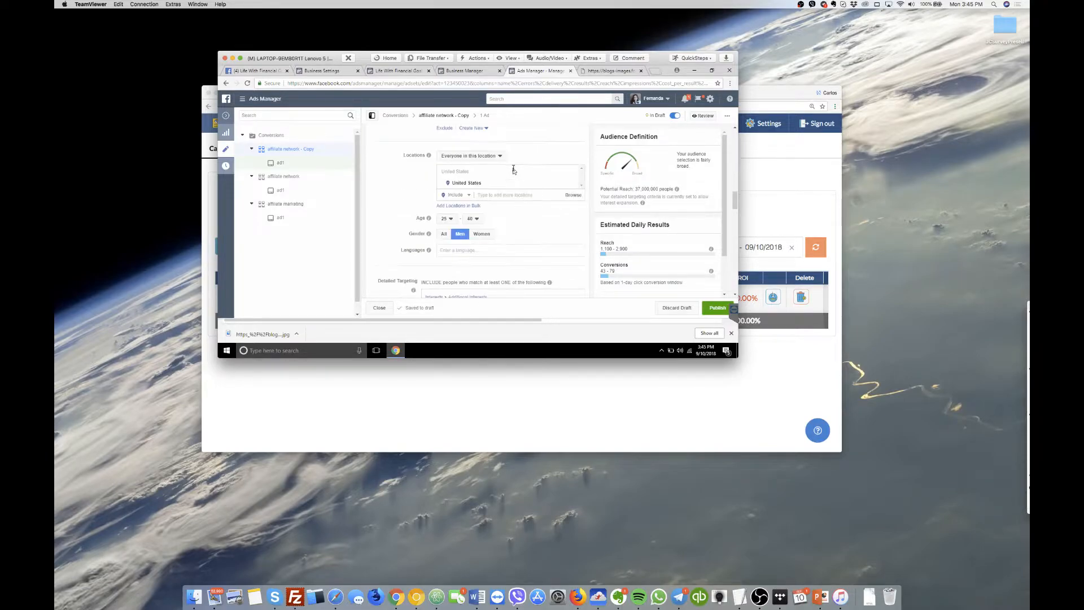
scroll(514, 169, down, 2)
scroll(515, 249, down, 2)
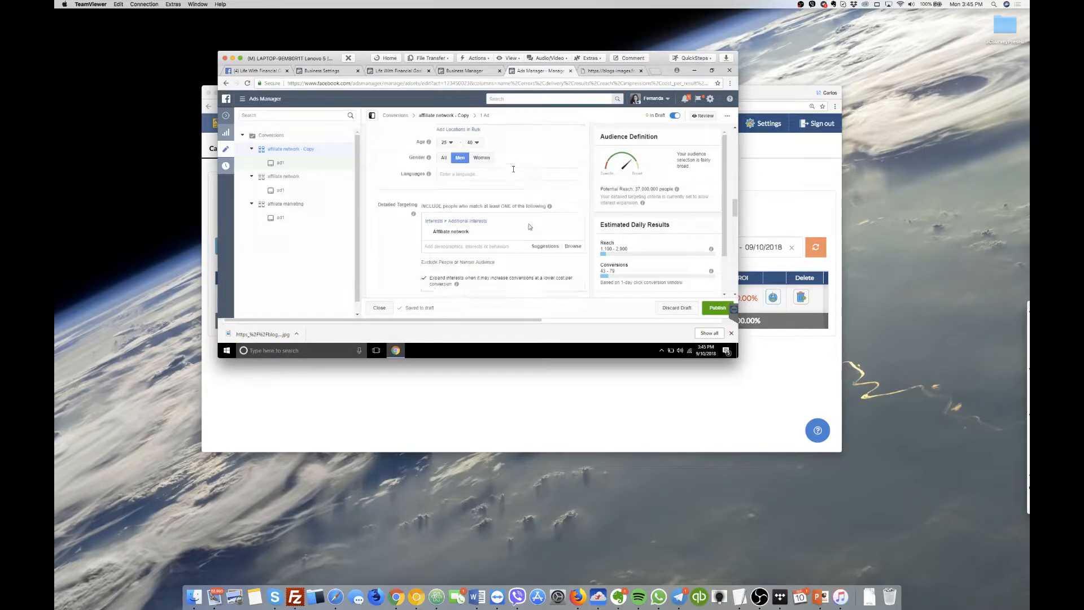
scroll(504, 250, down, 2)
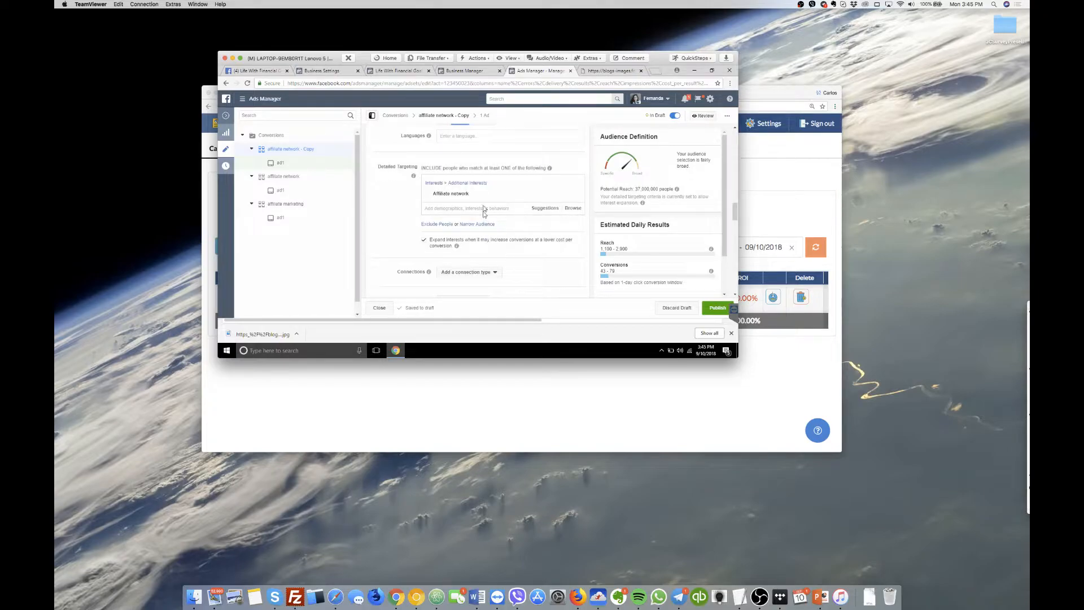
click(545, 208)
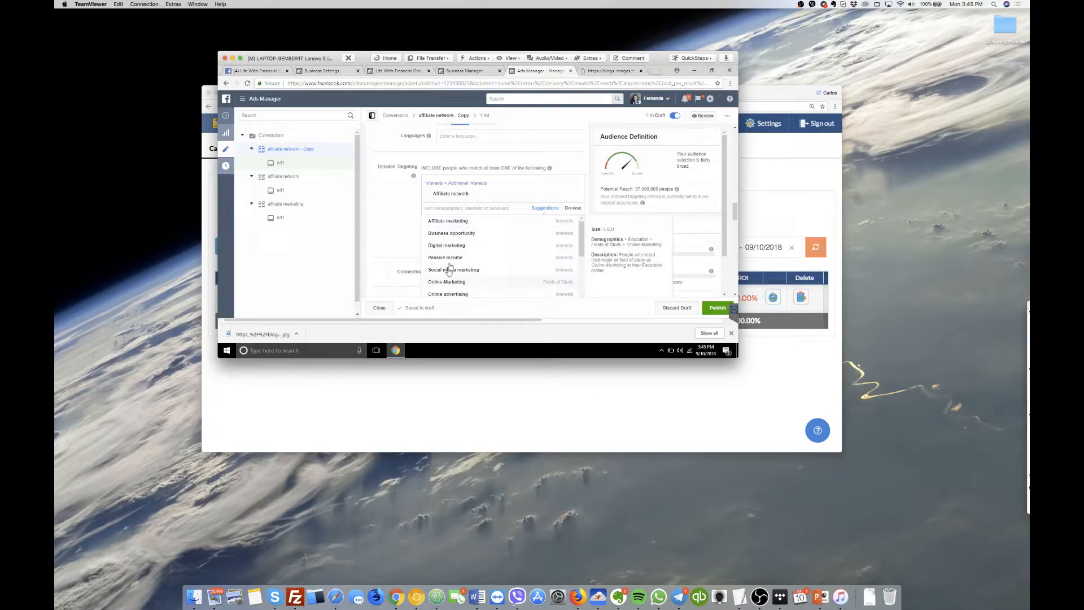
click(452, 207)
text(cl)
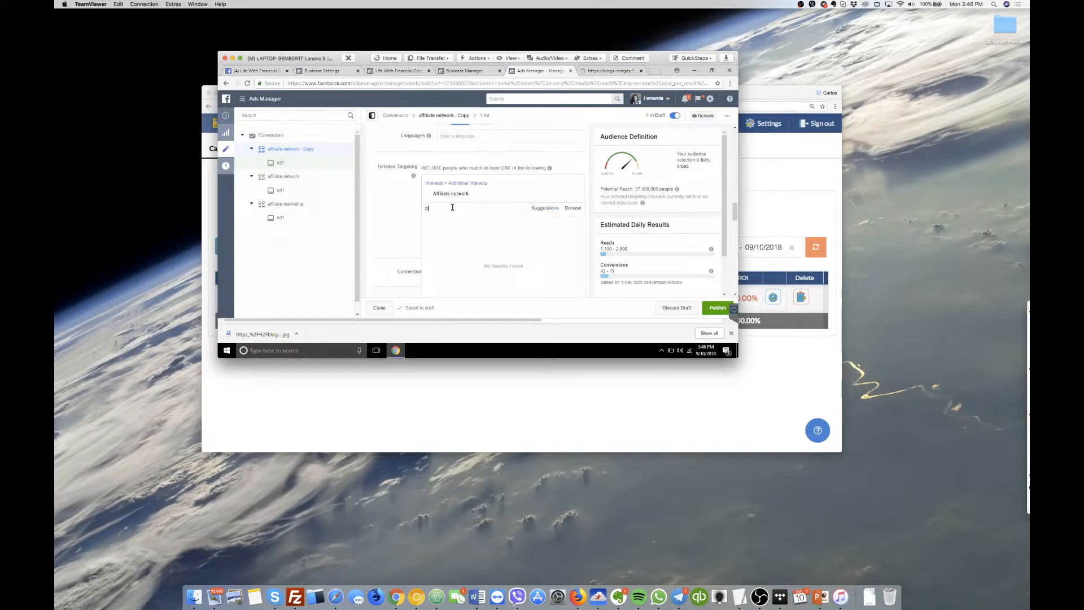
text(ickbank)
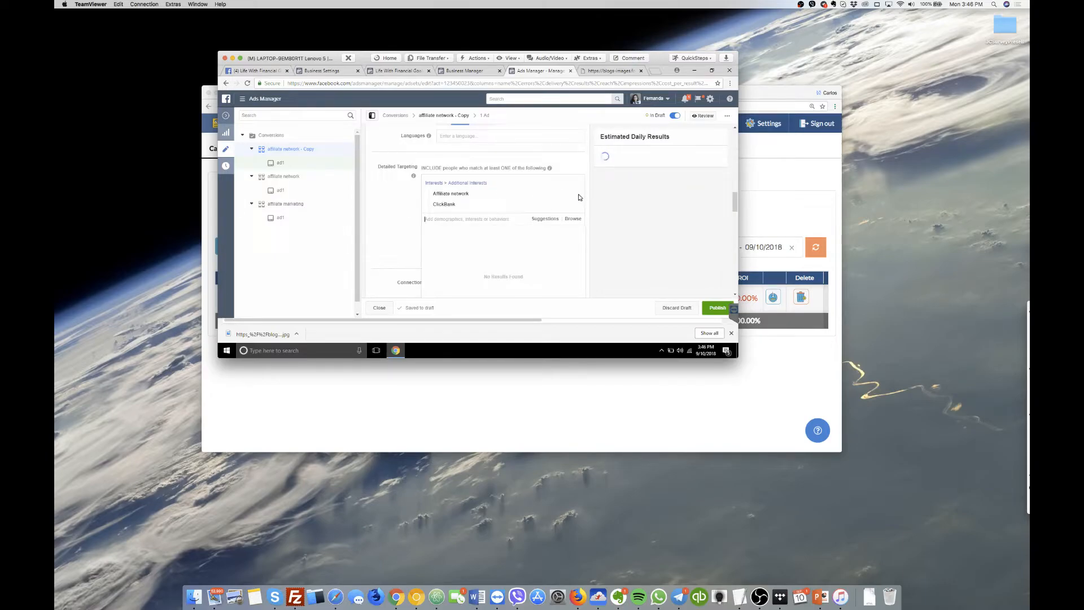
mouse_move(577, 197)
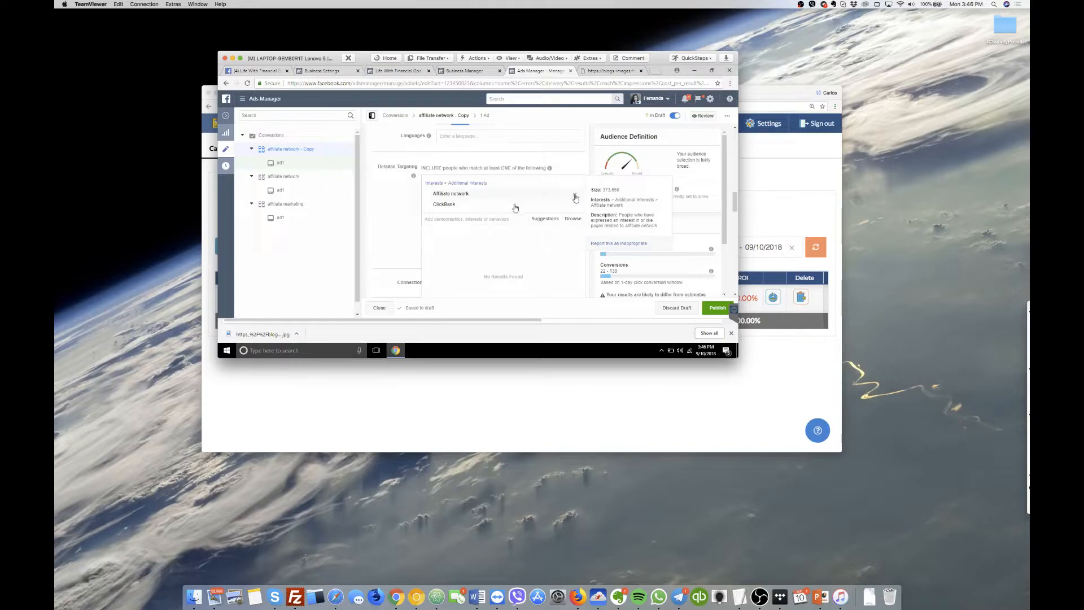
click(574, 195)
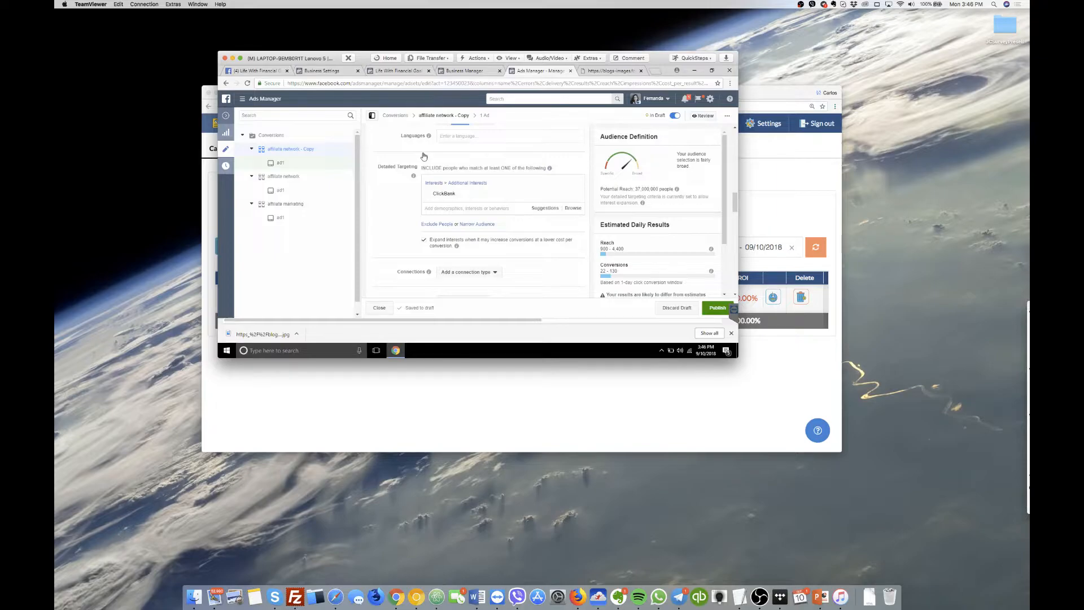
- Rename the copied ad set as "clickbank" and publish it
scroll(424, 157, up, 5)
click(452, 137)
key(ctrl+a)
text(d)
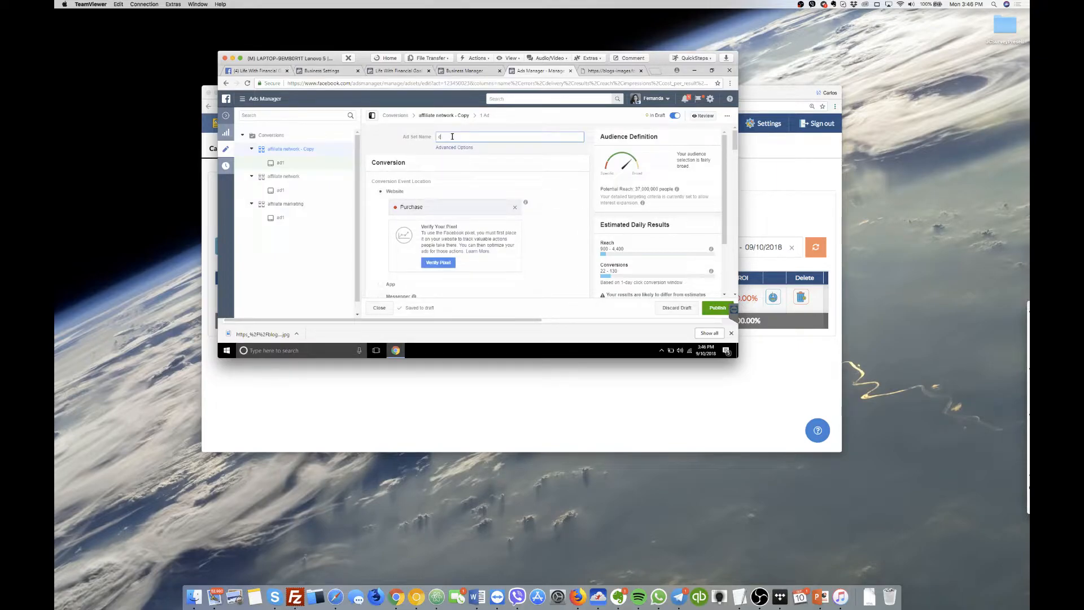
text(lickbank)
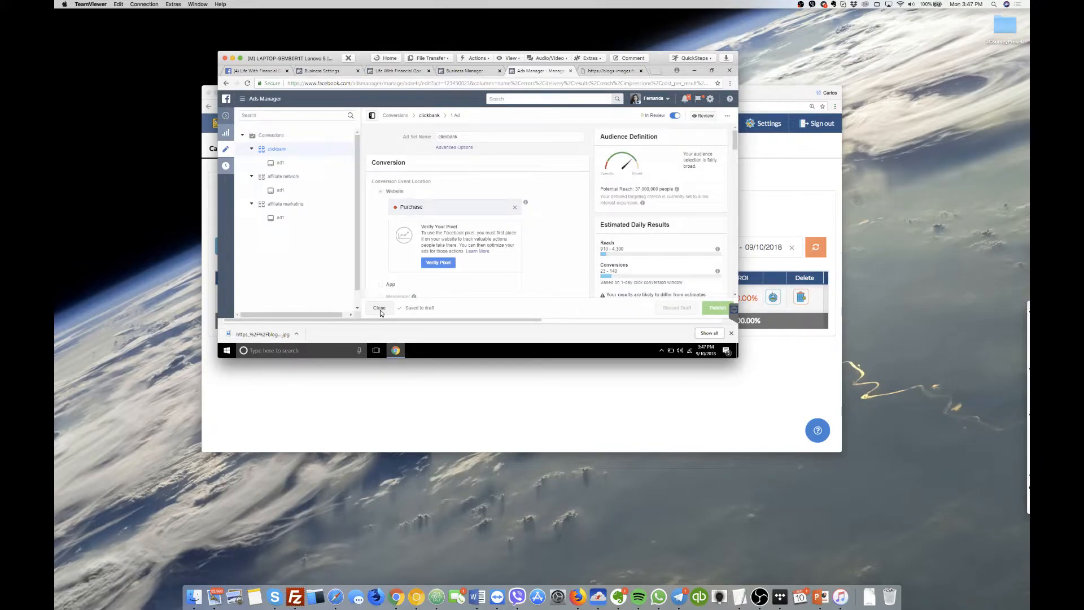
- Close the ad set editor and duplicate the clickbank ad set once into its original campaign
click(379, 308)
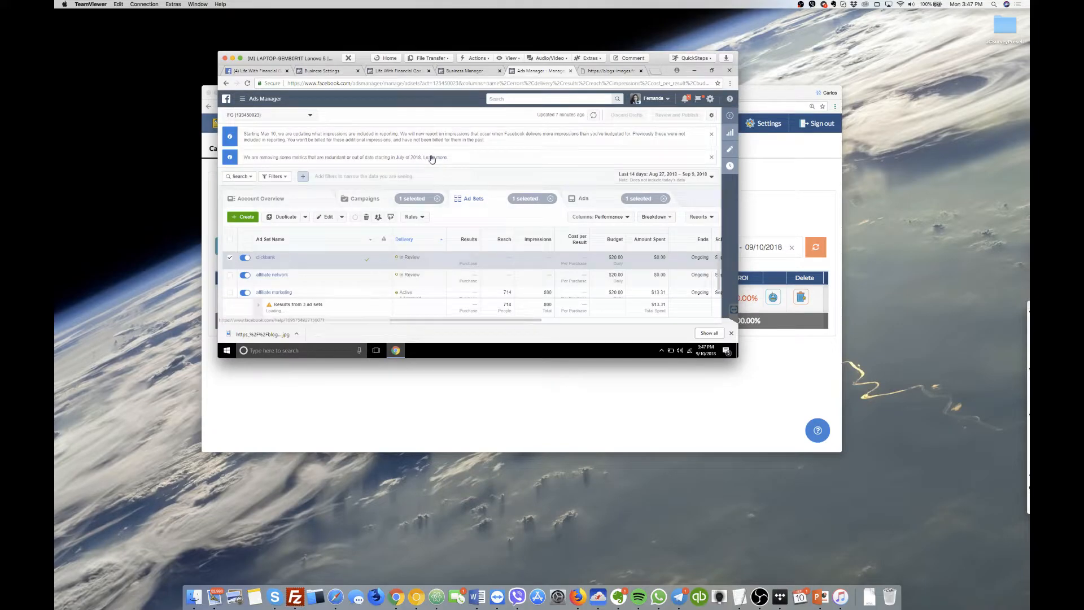
click(282, 217)
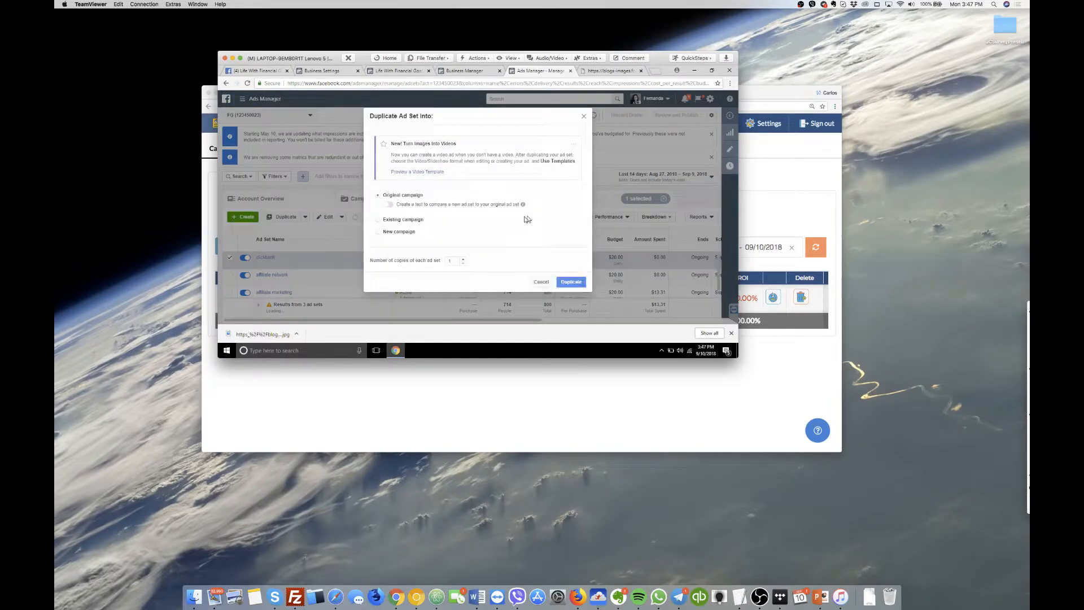
click(572, 282)
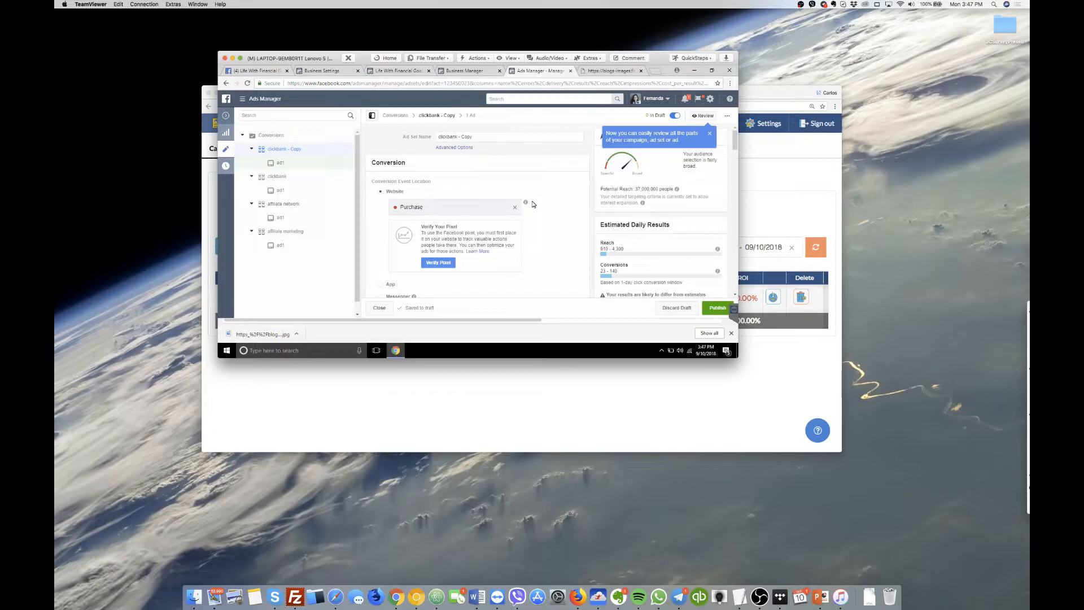
- Review the clickbank copy's budget, schedule, audience, detailed targeting and placement settings
scroll(532, 204, down, 5)
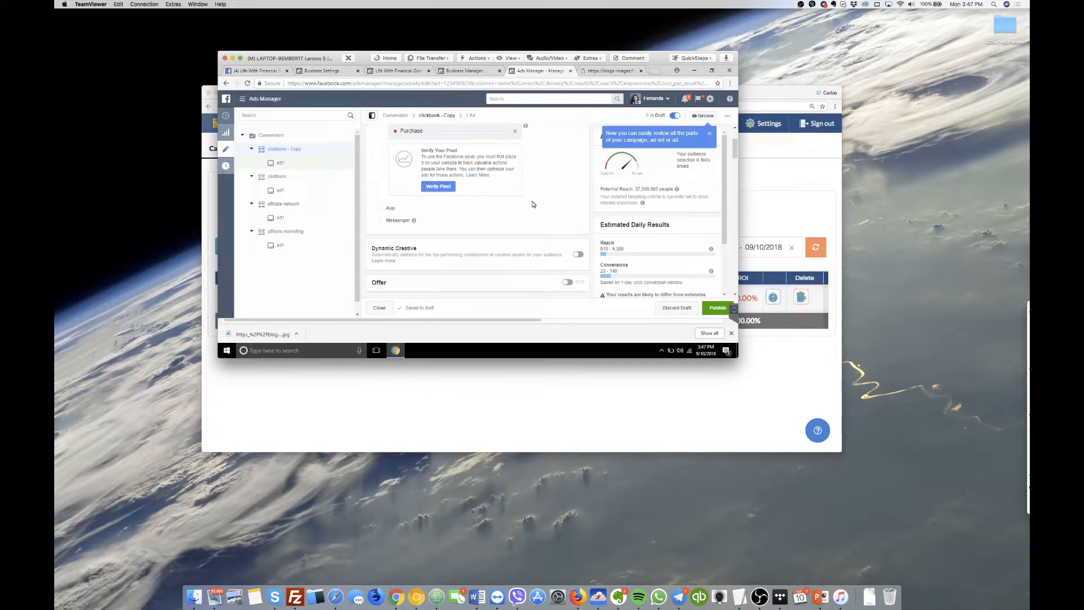
scroll(532, 204, down, 3)
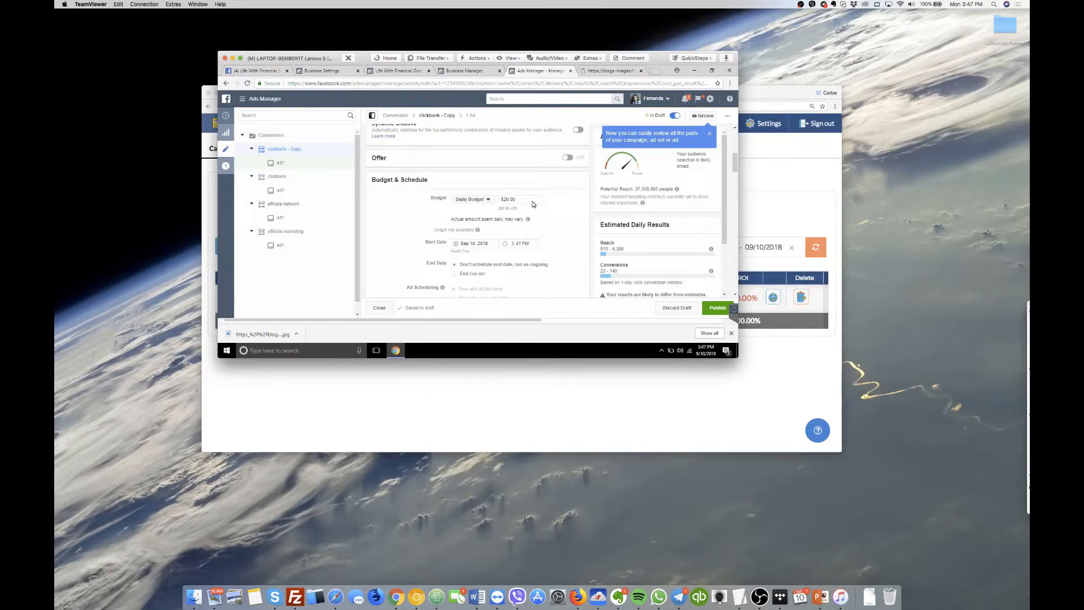
scroll(532, 204, down, 1)
scroll(533, 205, down, 3)
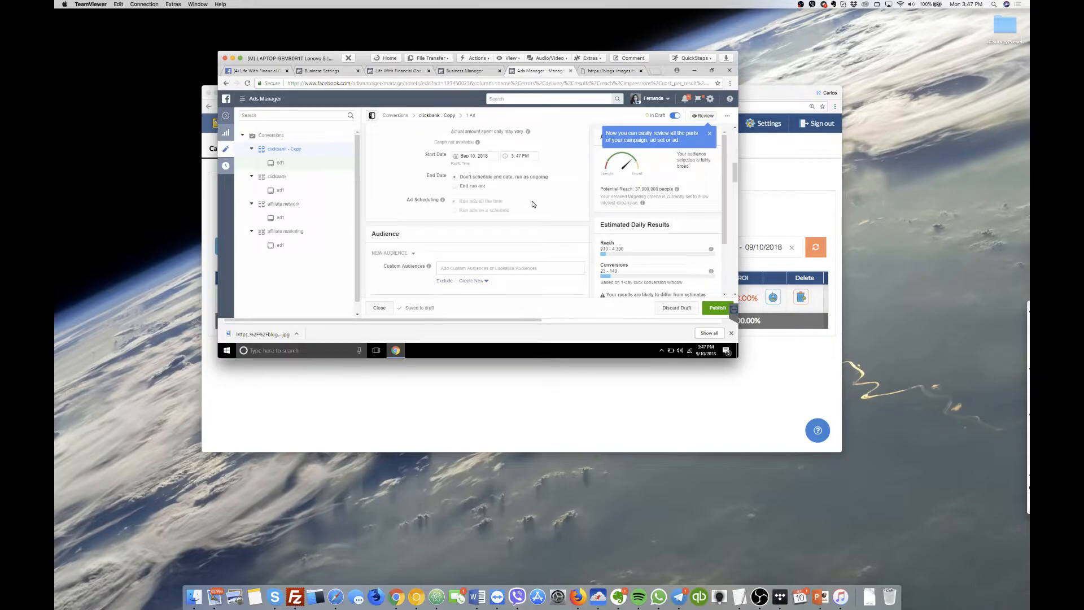
scroll(533, 204, down, 5)
scroll(532, 204, down, 4)
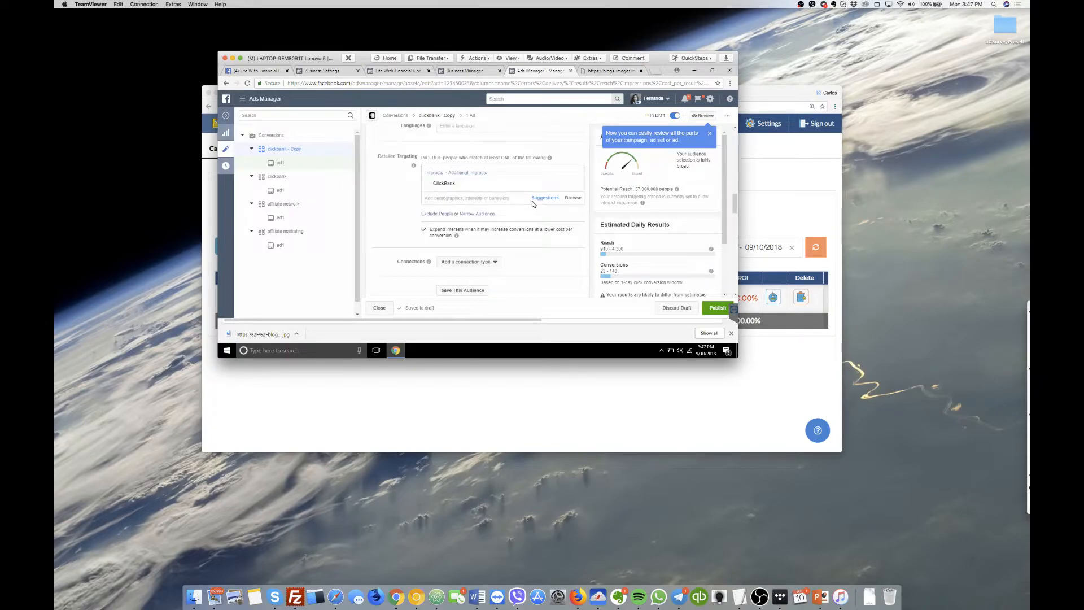
scroll(532, 203, down, 5)
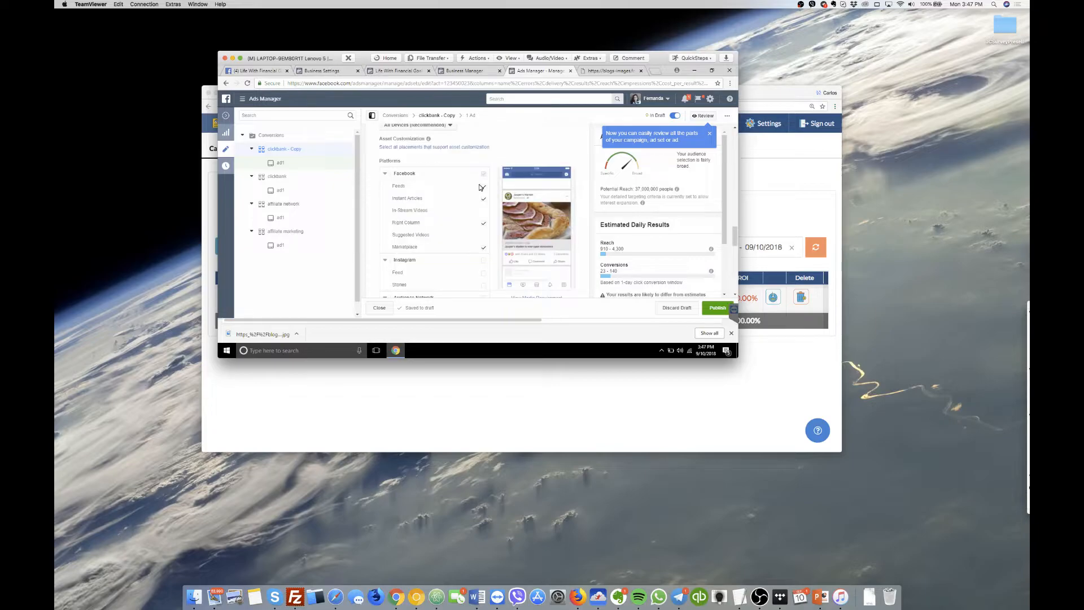
scroll(481, 187, down, 3)
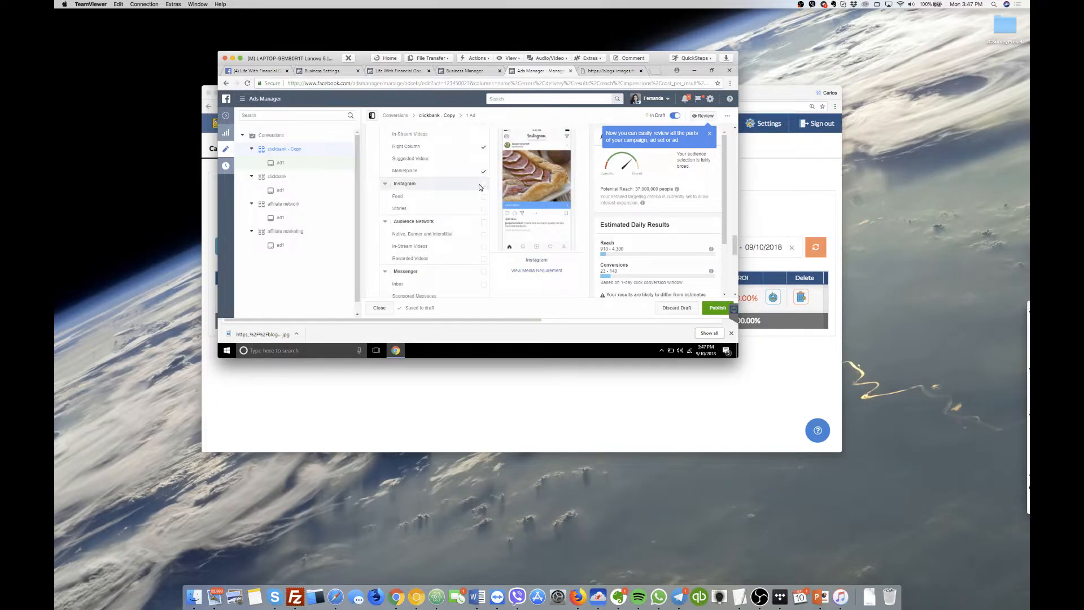
scroll(480, 186, up, 3)
scroll(480, 188, up, 4)
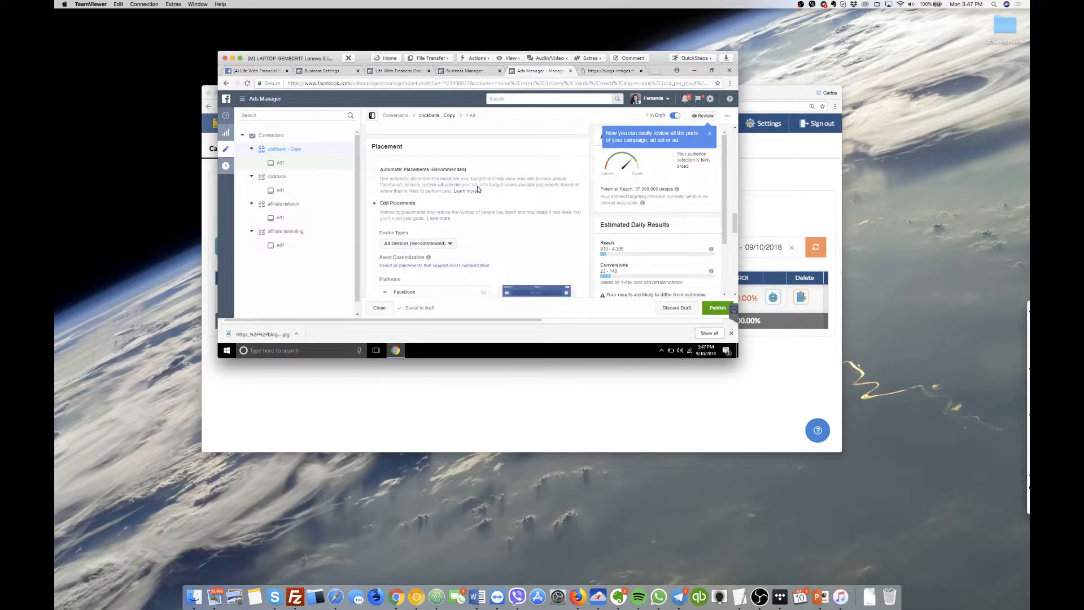
scroll(477, 189, up, 3)
scroll(478, 188, up, 5)
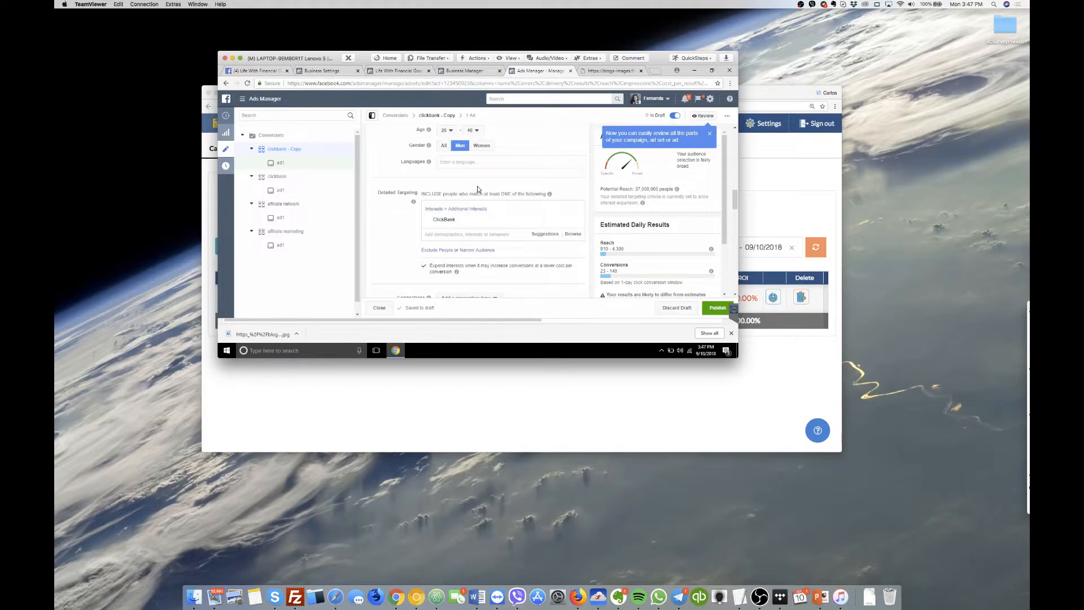
scroll(478, 188, up, 5)
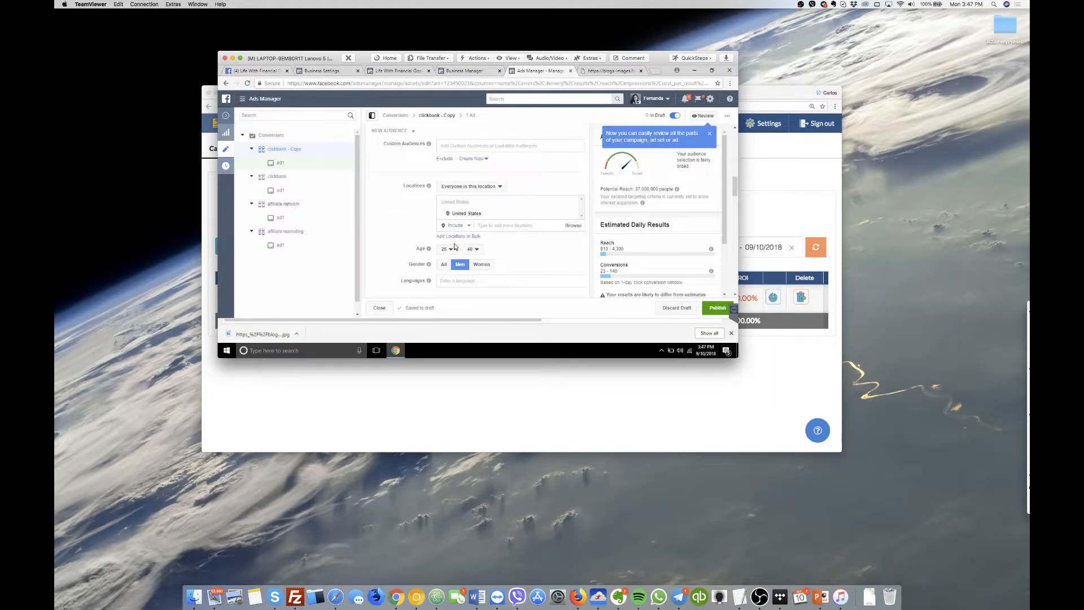
scroll(455, 247, up, 3)
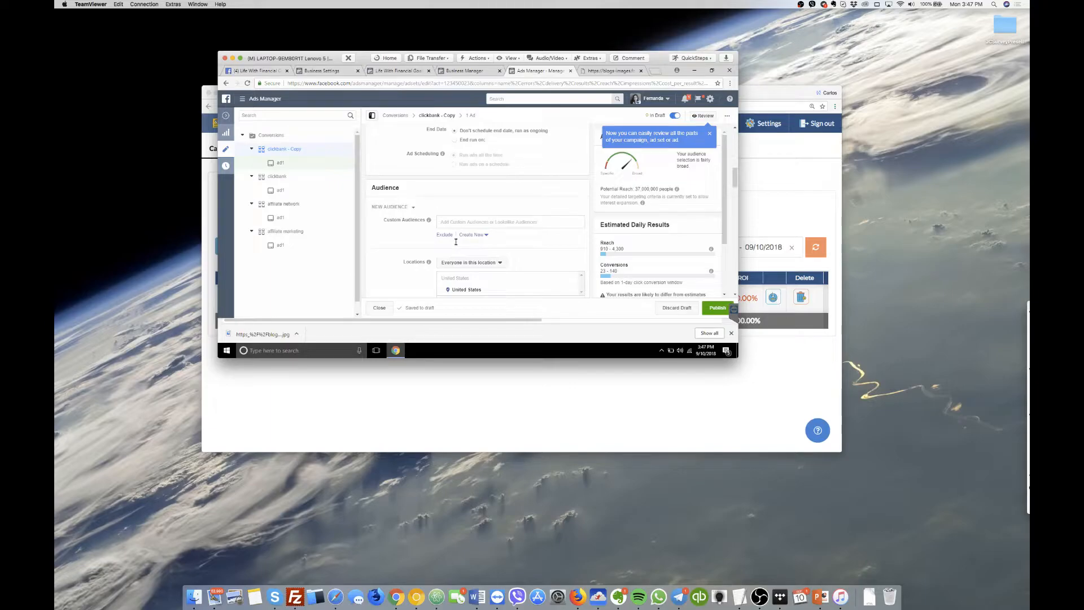
- Browse the suggested interests in the clickbank copy's detailed targeting
scroll(455, 242, down, 2)
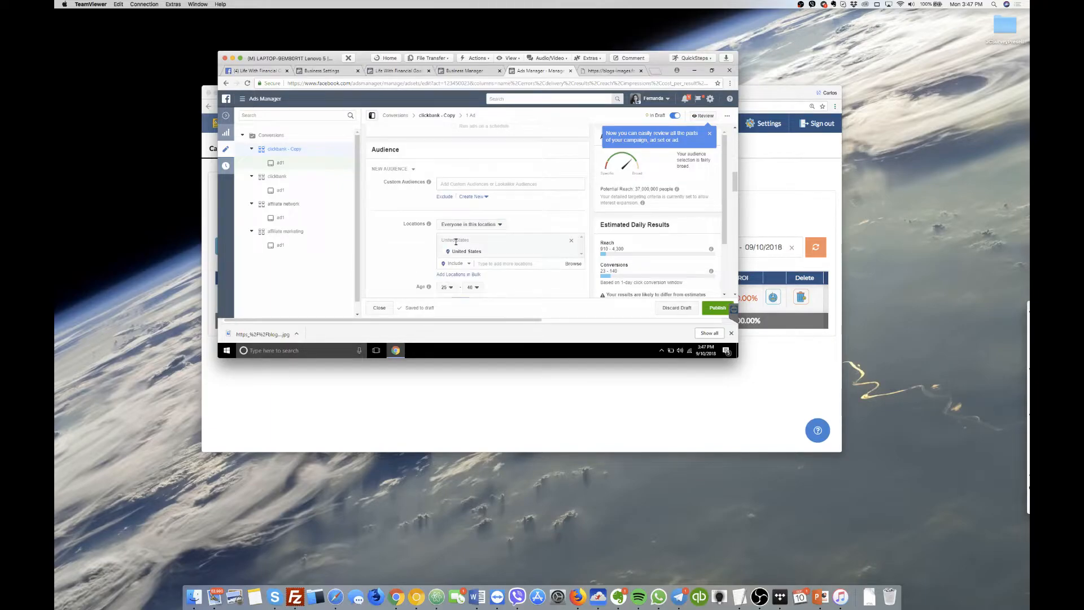
scroll(456, 241, down, 2)
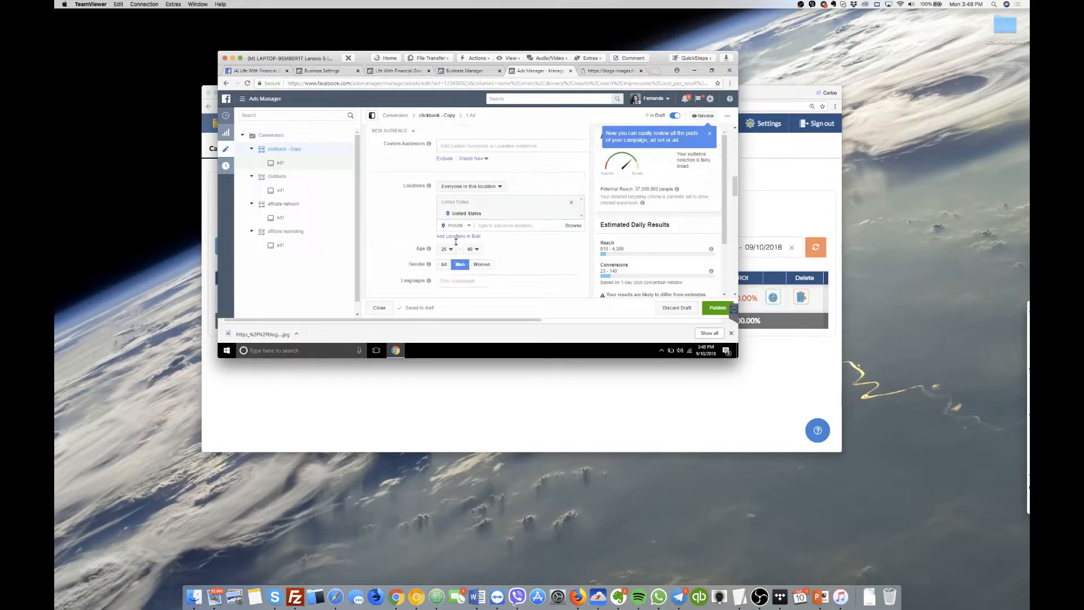
scroll(456, 242, down, 2)
scroll(456, 242, down, 2)
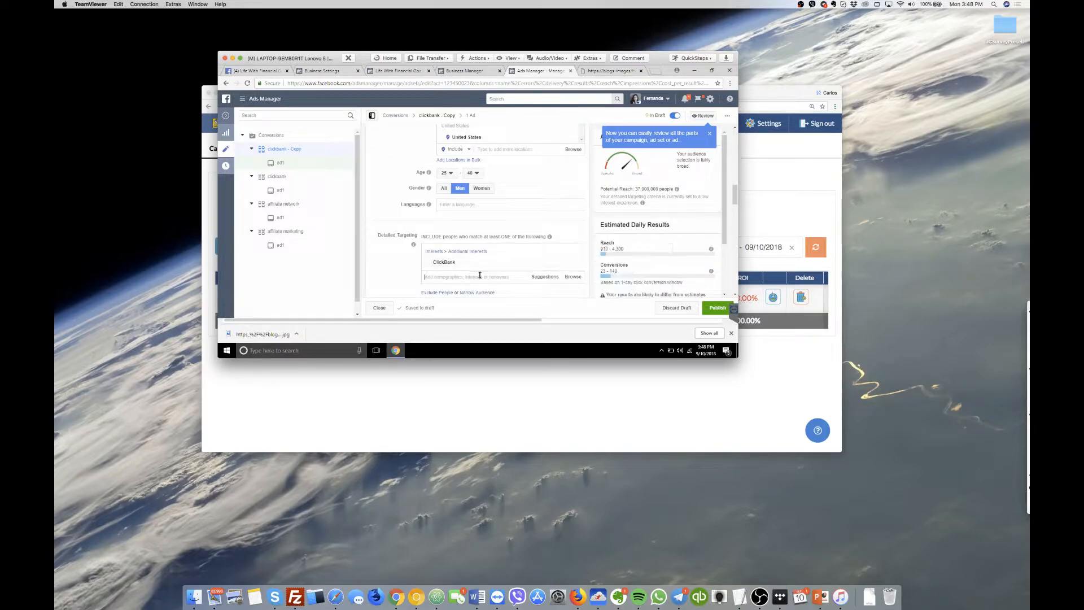
click(541, 277)
scroll(414, 243, down, 5)
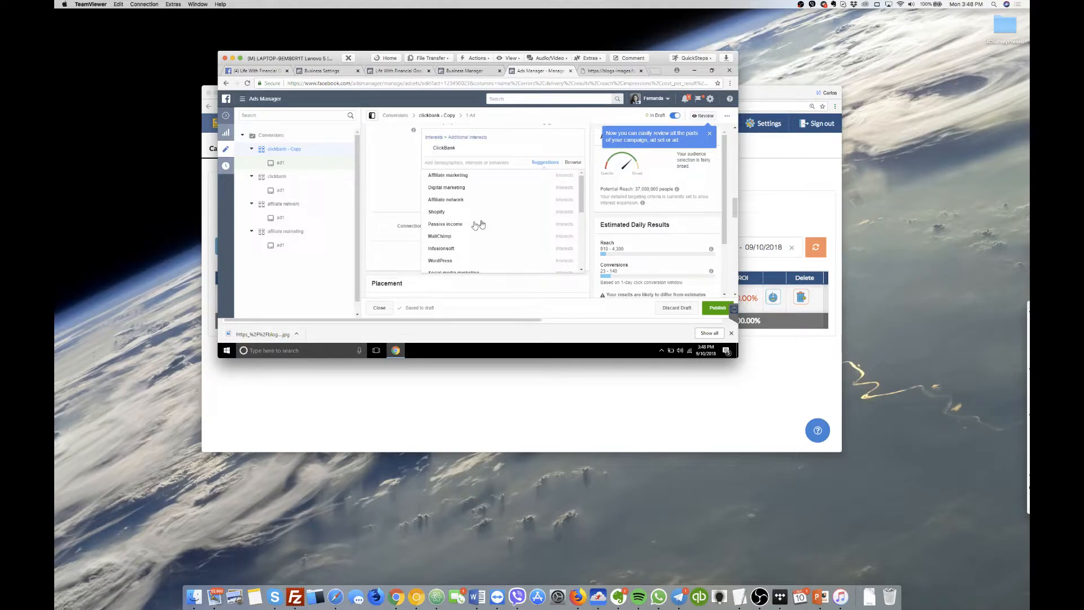
mouse_move(482, 225)
scroll(481, 224, down, 1)
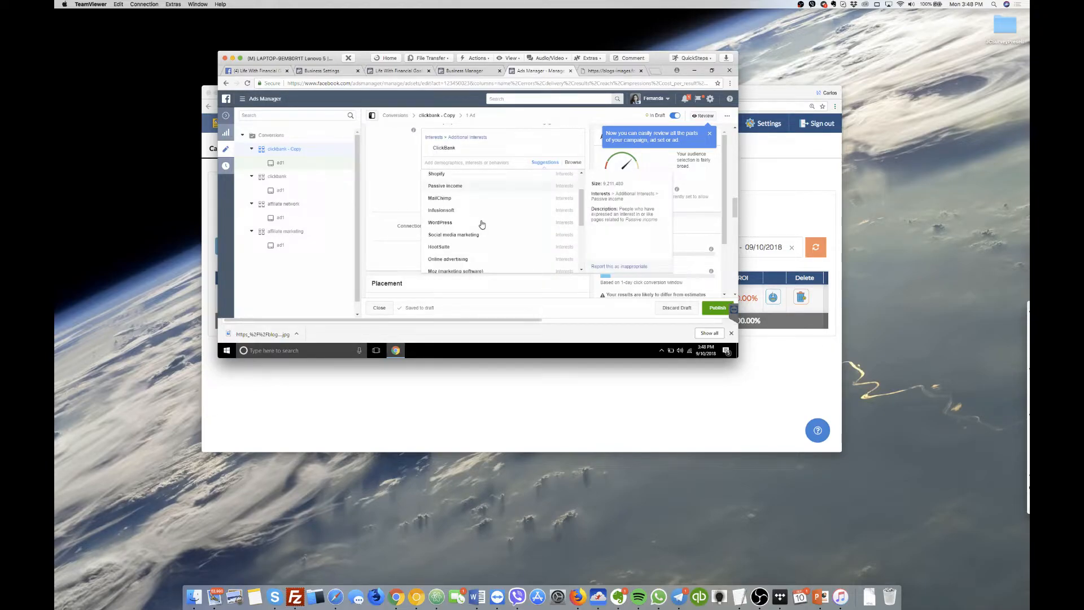
scroll(481, 224, down, 1)
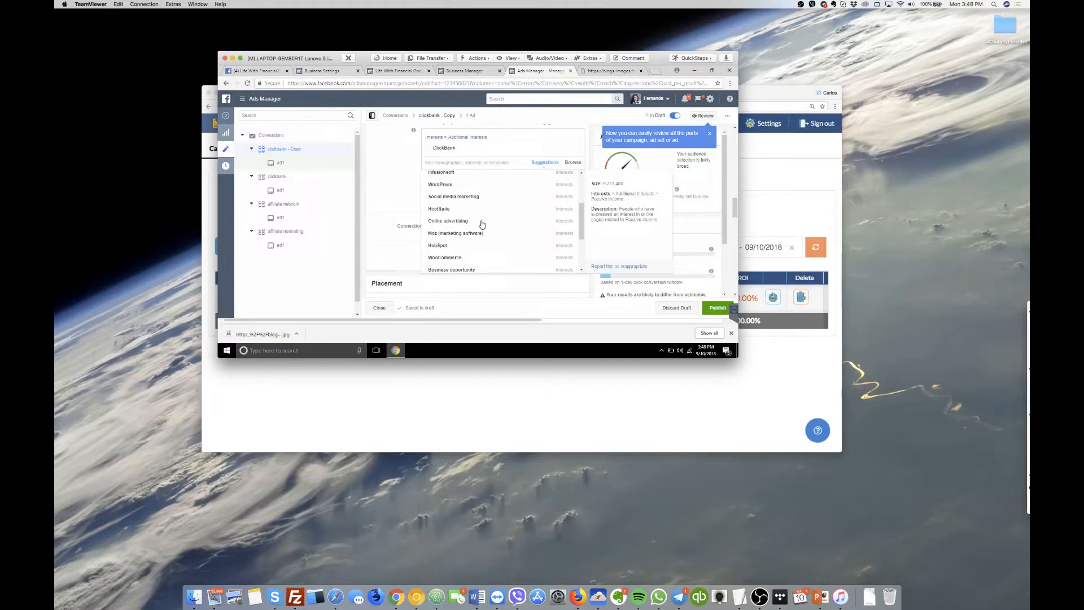
mouse_move(442, 226)
- Search the detailed targeting options for "start online business"
click(446, 162)
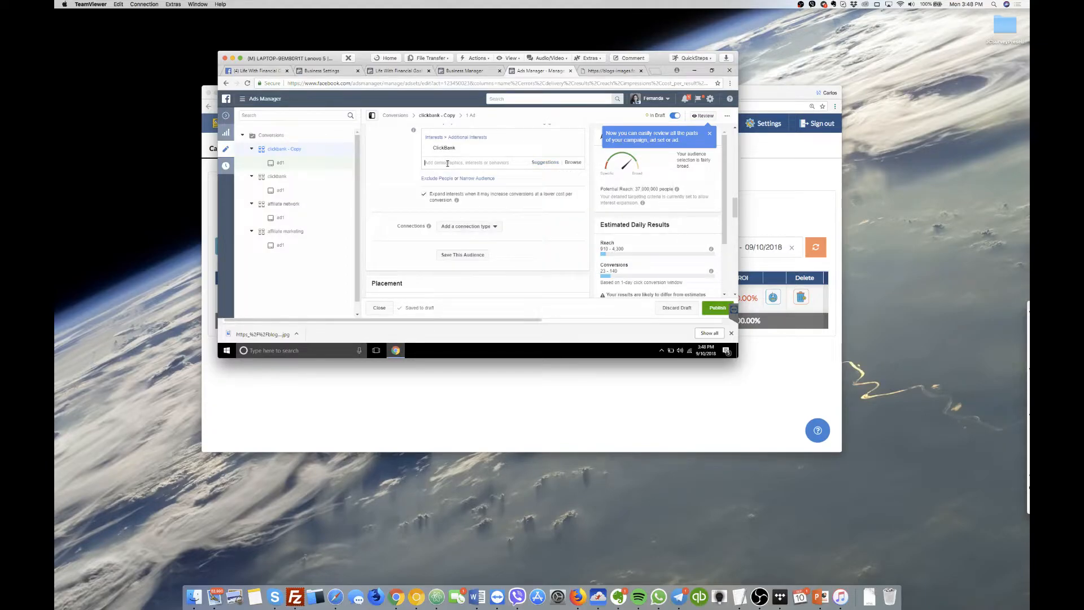
text(s)
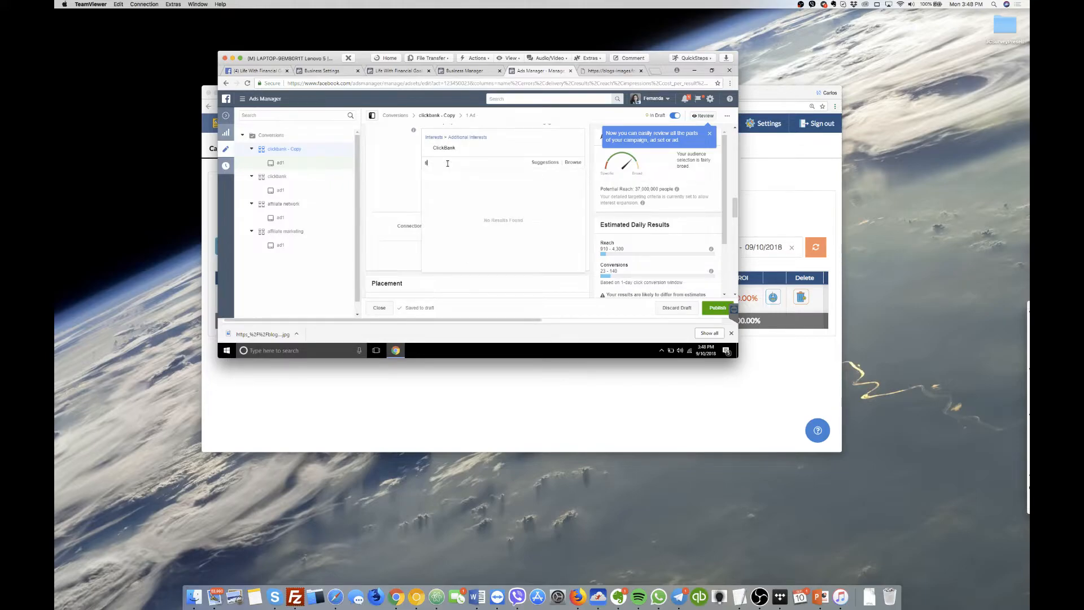
text(tart online business)
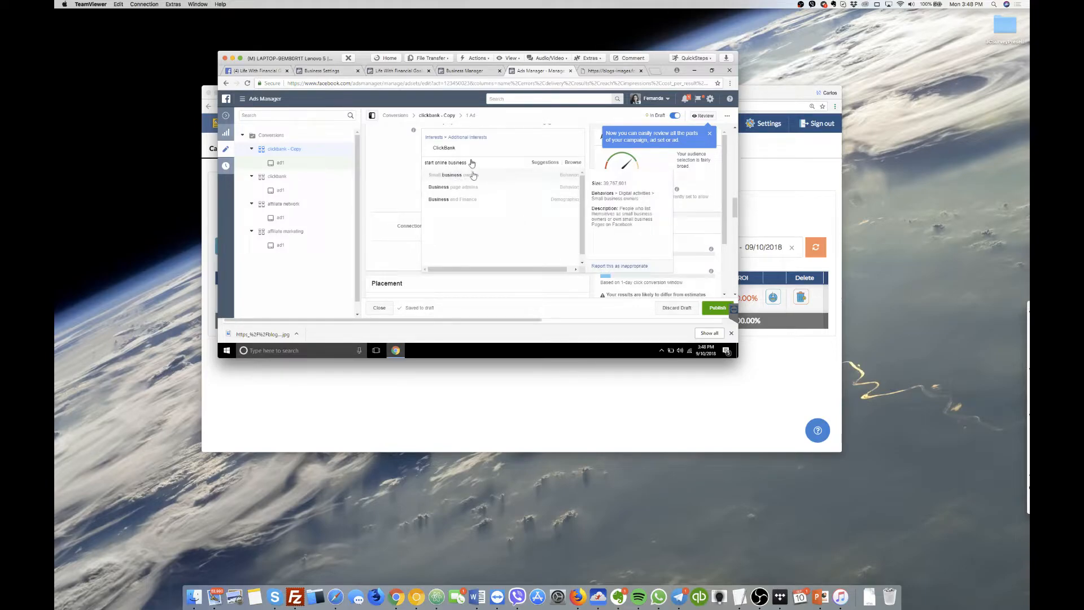
key(Down)
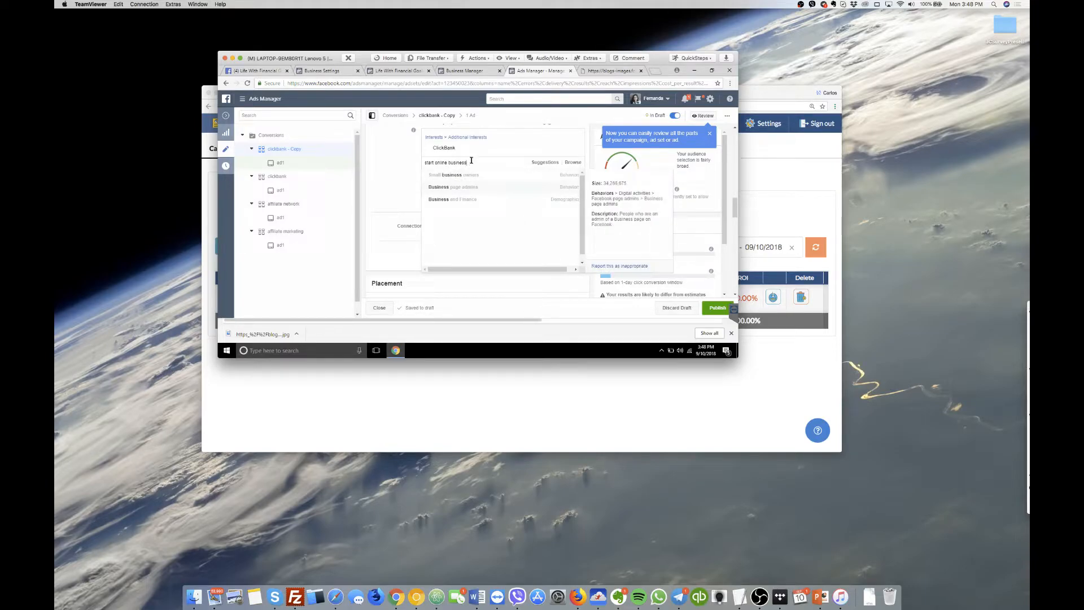
key(Up)
triple_click(470, 162)
click(470, 162)
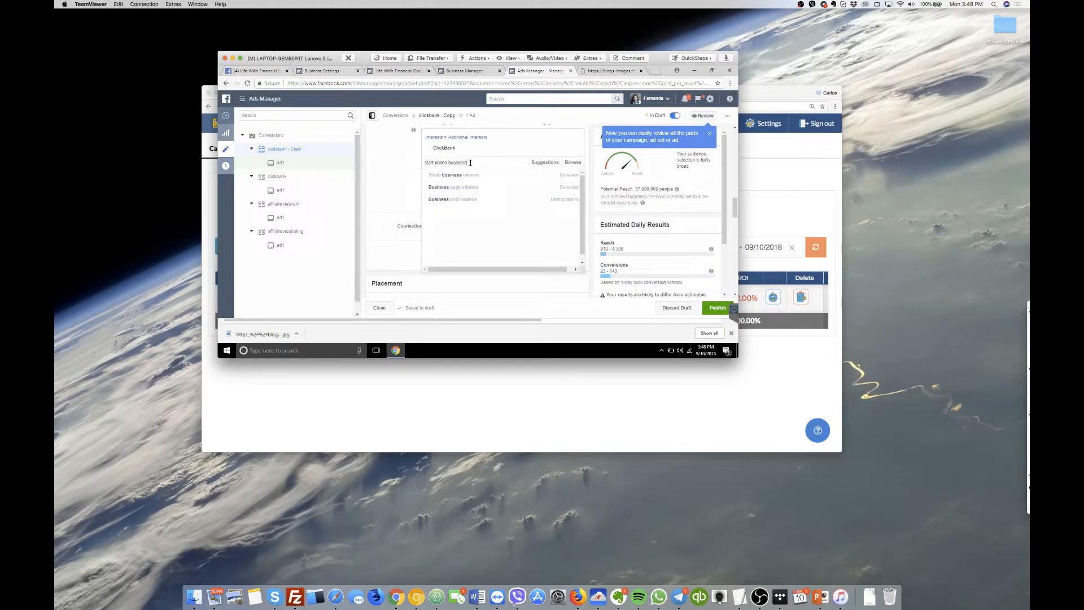
- Search the detailed targeting for "entrepreneur" to add the Entrepreneurship interest, and remove the ClickBank interest
triple_click(470, 163)
text(entrepreneur)
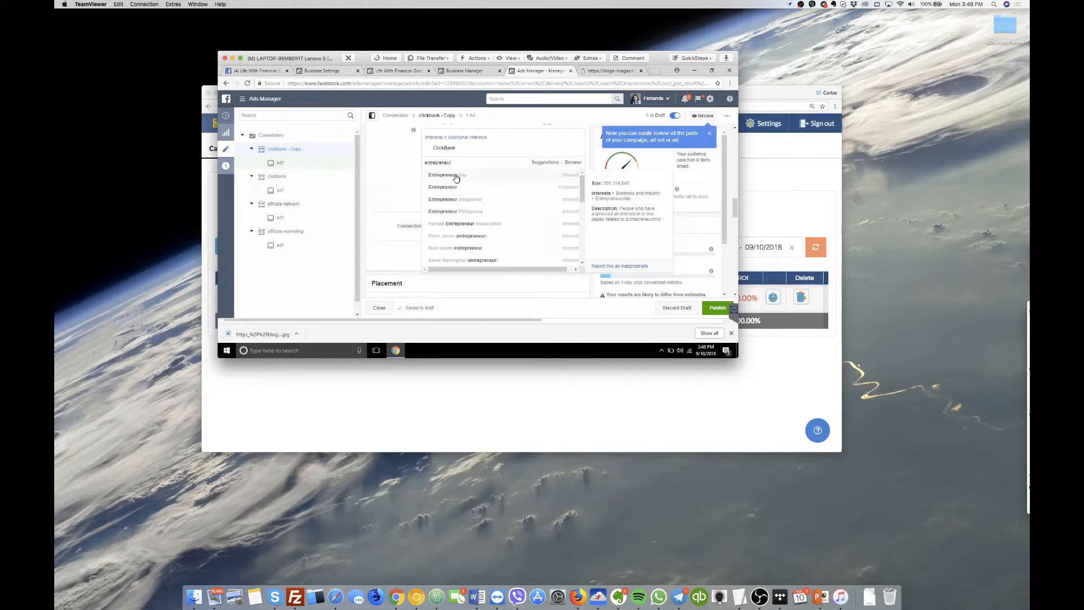
click(456, 178)
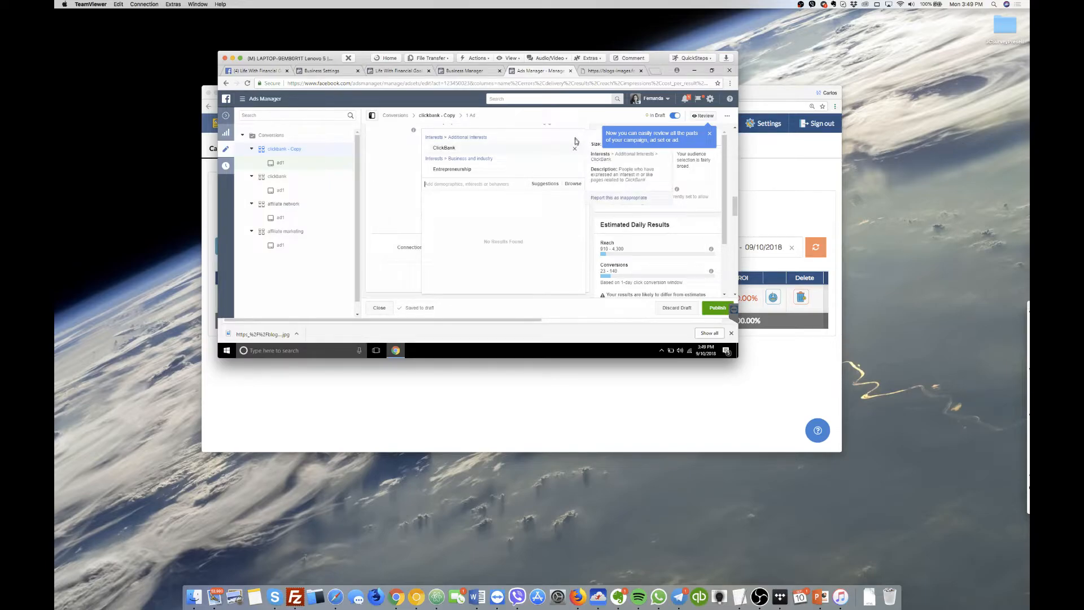
scroll(576, 142, up, 1)
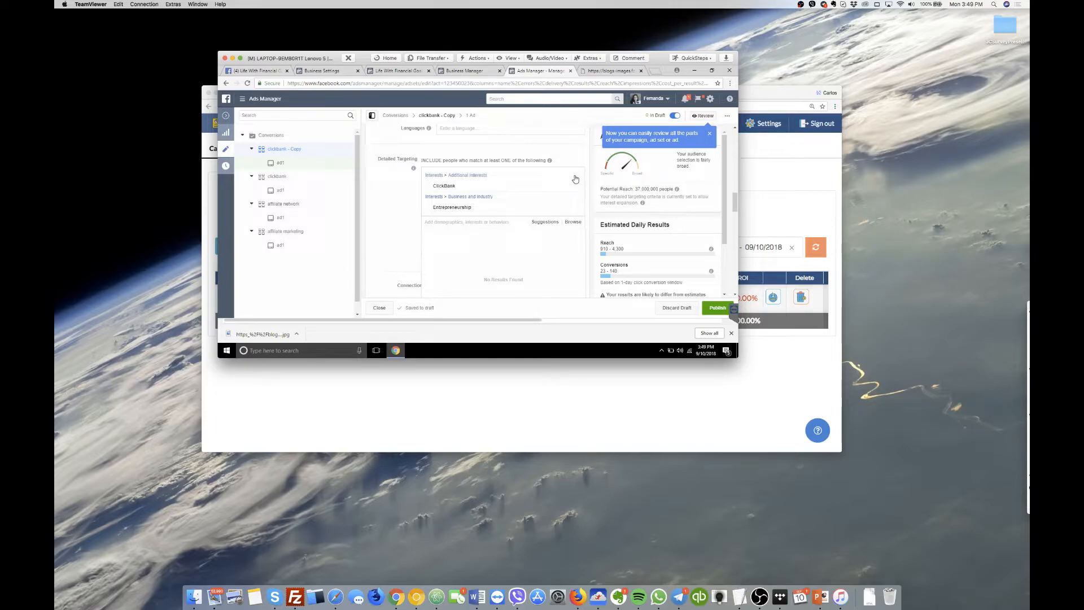
click(409, 194)
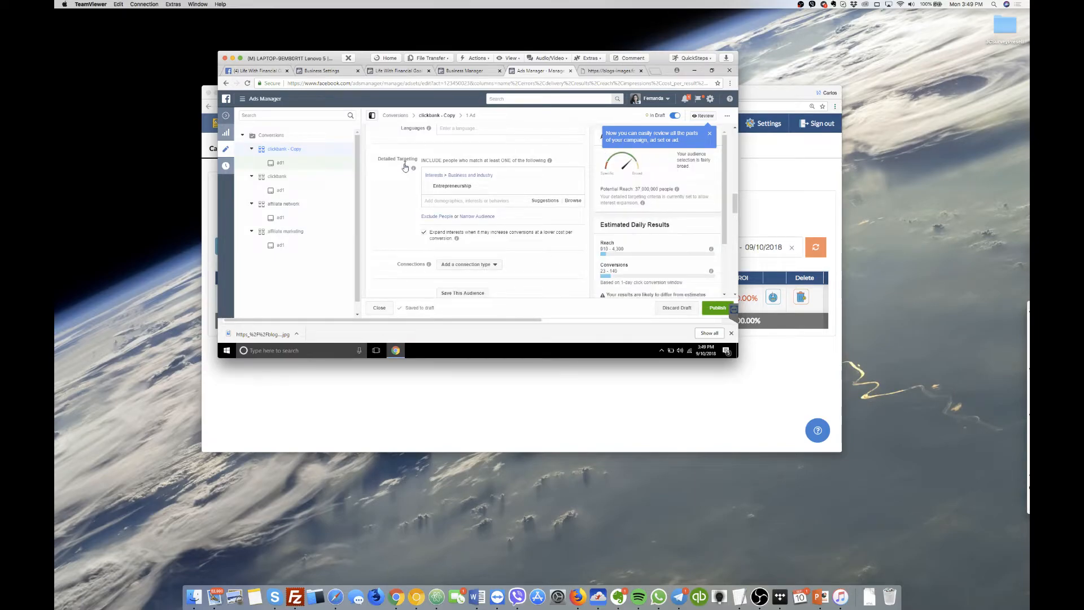
- Rename the clickbank copy as "entrepreneurship" and publish it
scroll(405, 167, up, 12)
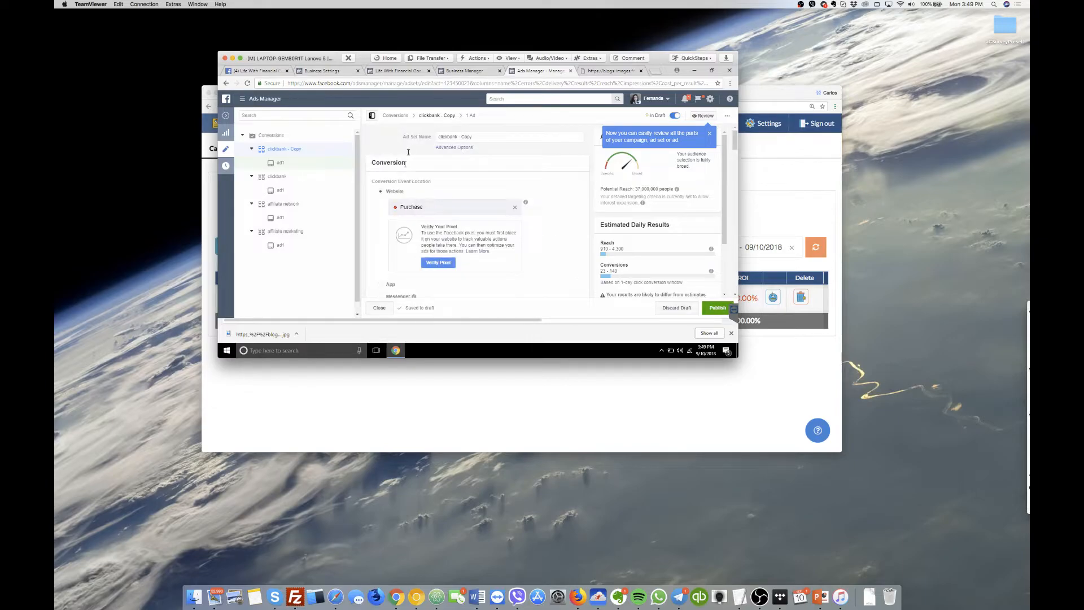
click(467, 137)
double_click(466, 136)
triple_click(467, 137)
text(er)
text(tre)
text(p)
text(re)
text(neurship)
click(711, 310)
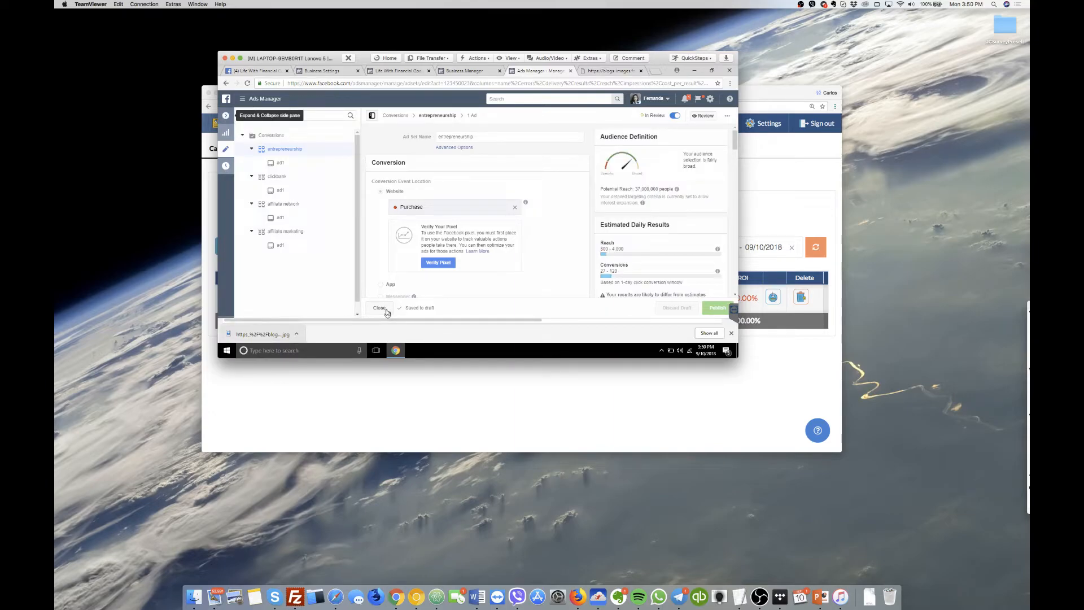
- Close the ad set editor and duplicate the entrepreneurship ad set once into its original campaign
click(387, 310)
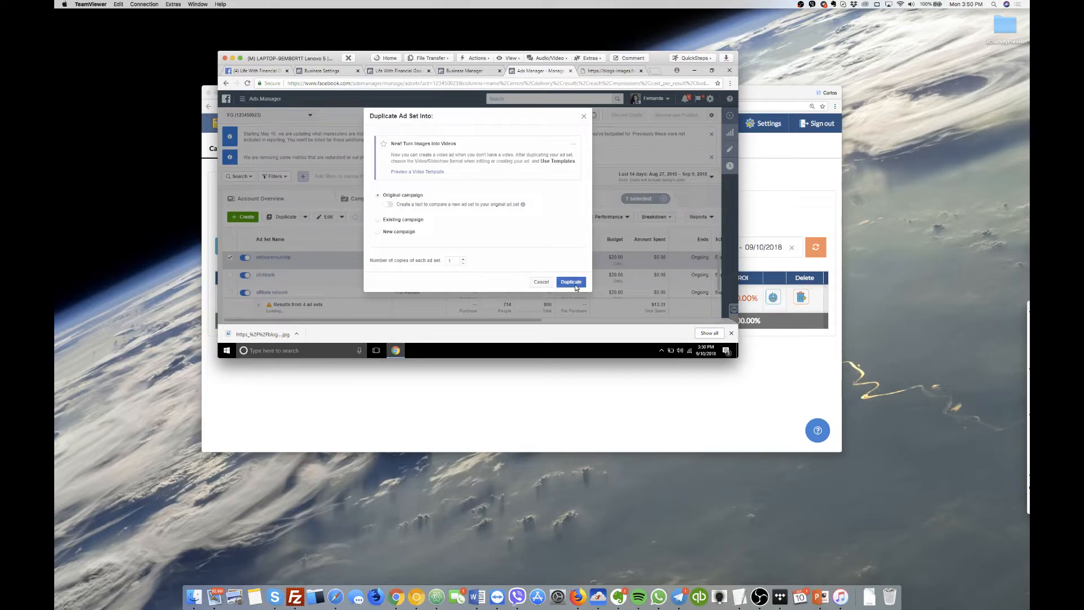
click(575, 287)
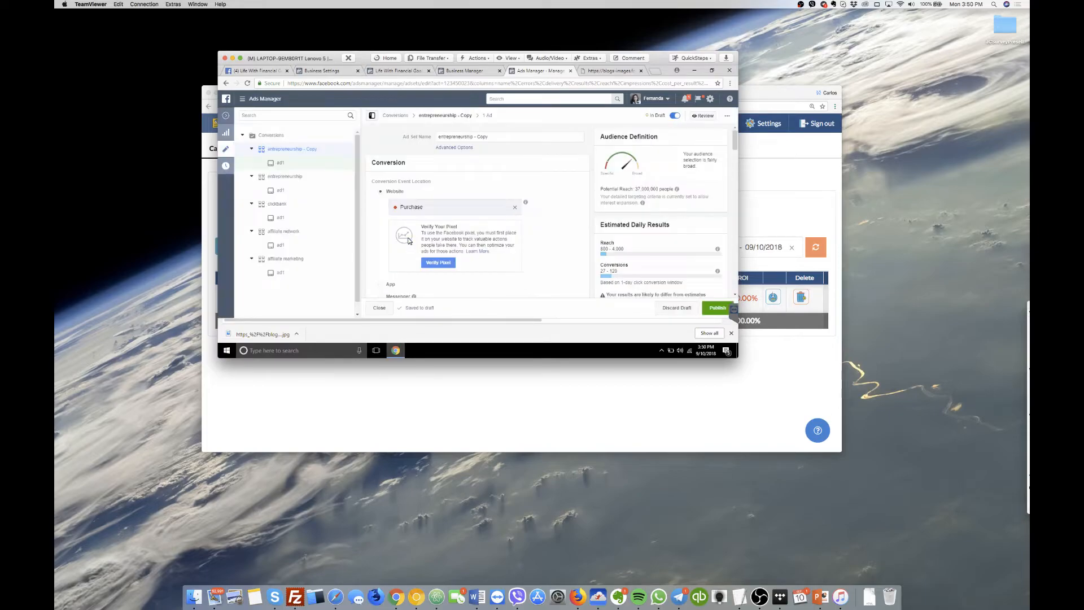
- Look through the entrepreneurship copy's settings and browse the suggestions in its detailed targeting
scroll(485, 200, down, 2)
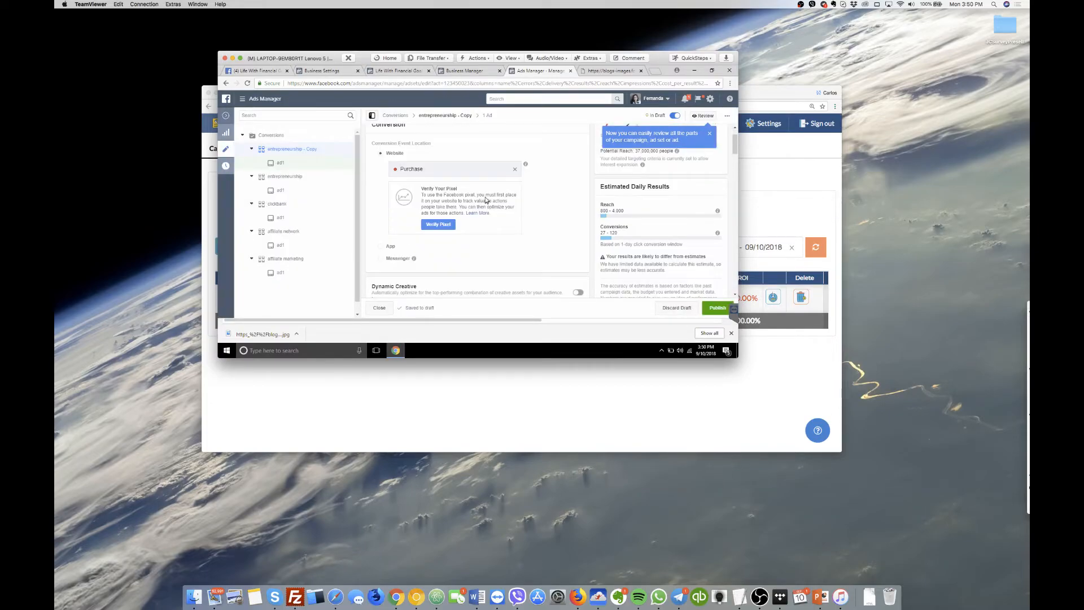
scroll(485, 199, down, 2)
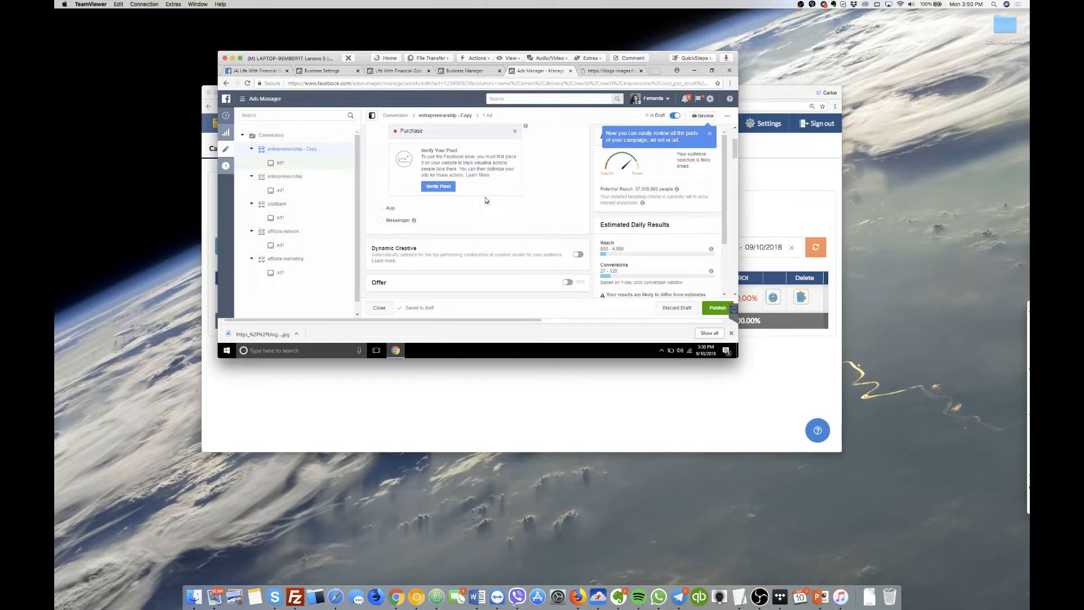
scroll(485, 200, down, 4)
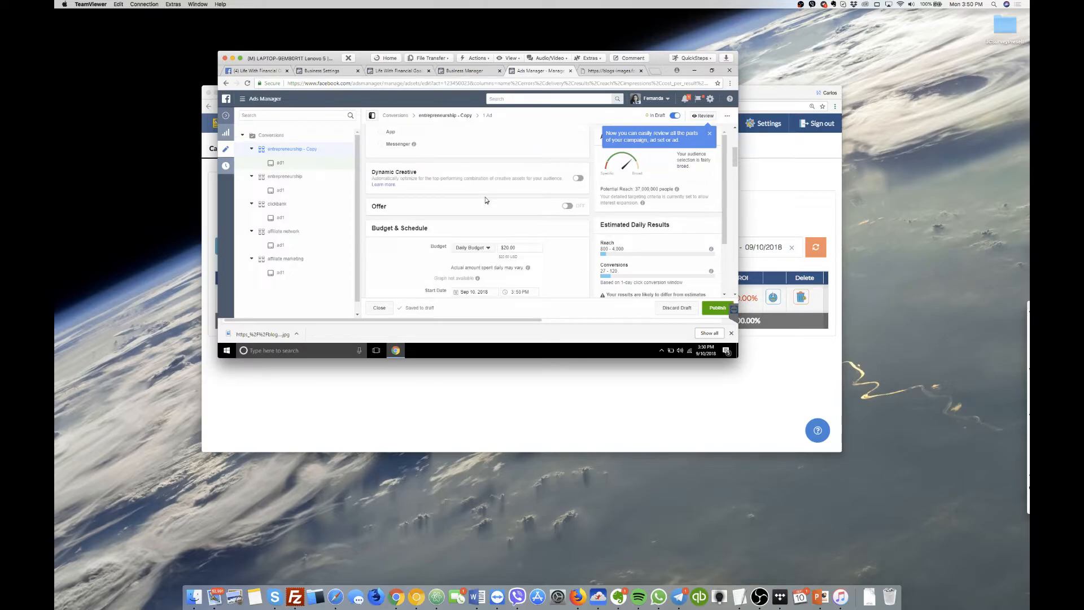
scroll(485, 199, down, 2)
scroll(485, 200, down, 2)
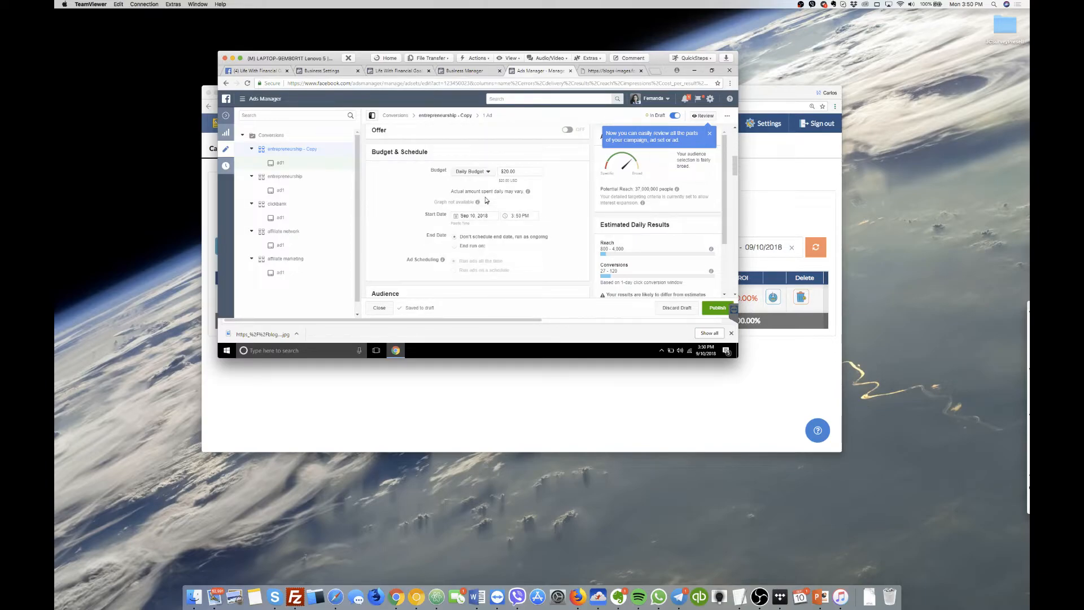
scroll(485, 200, down, 4)
scroll(485, 200, down, 6)
scroll(485, 200, down, 2)
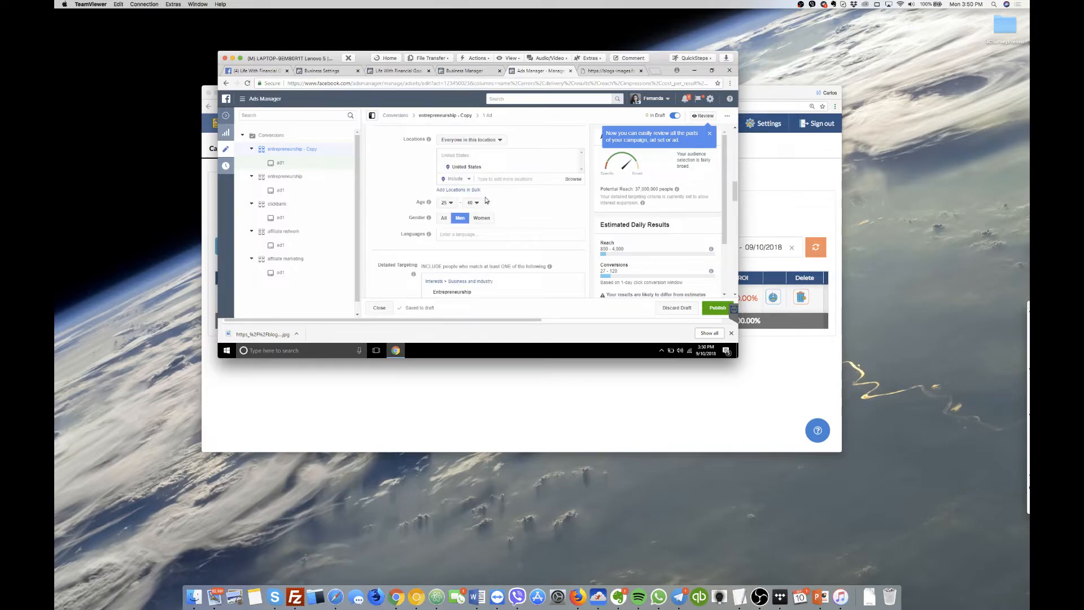
scroll(485, 200, down, 2)
scroll(485, 200, down, 4)
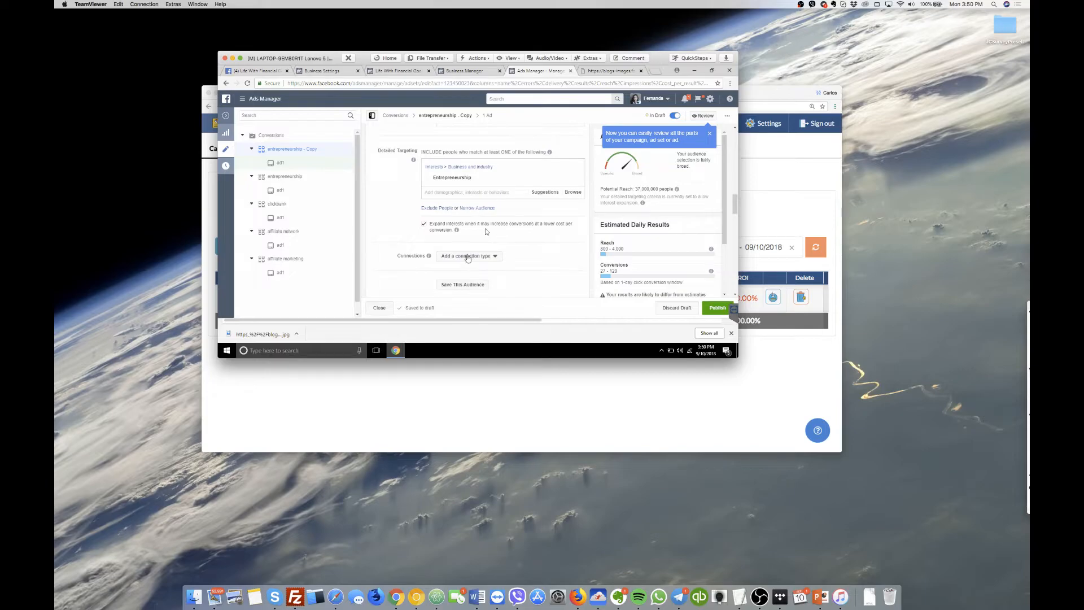
scroll(445, 175, down, 2)
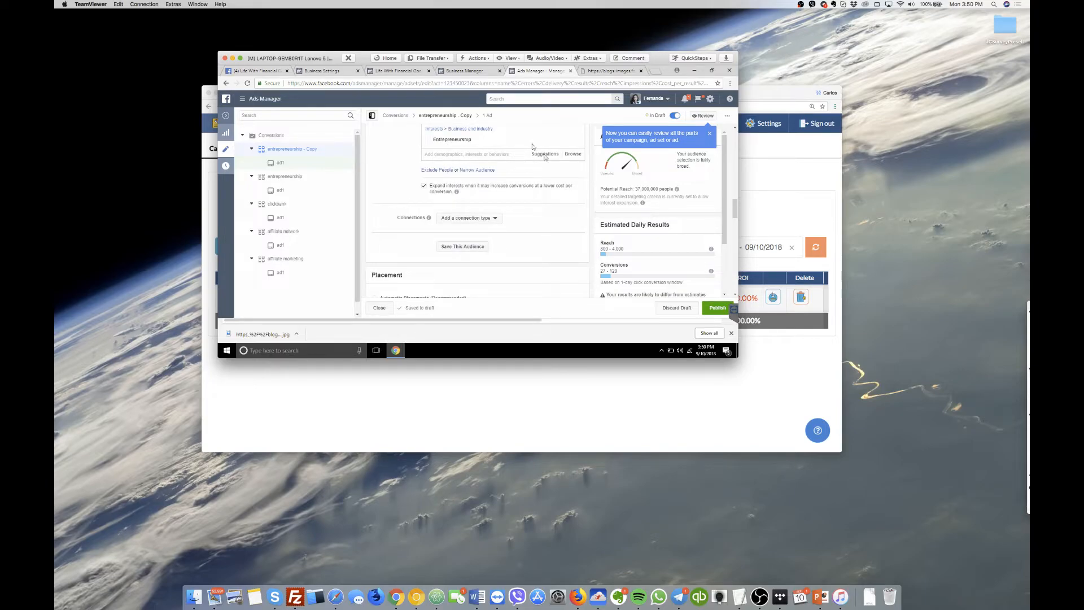
scroll(544, 155, down, 2)
scroll(539, 150, up, 2)
scroll(539, 153, up, 2)
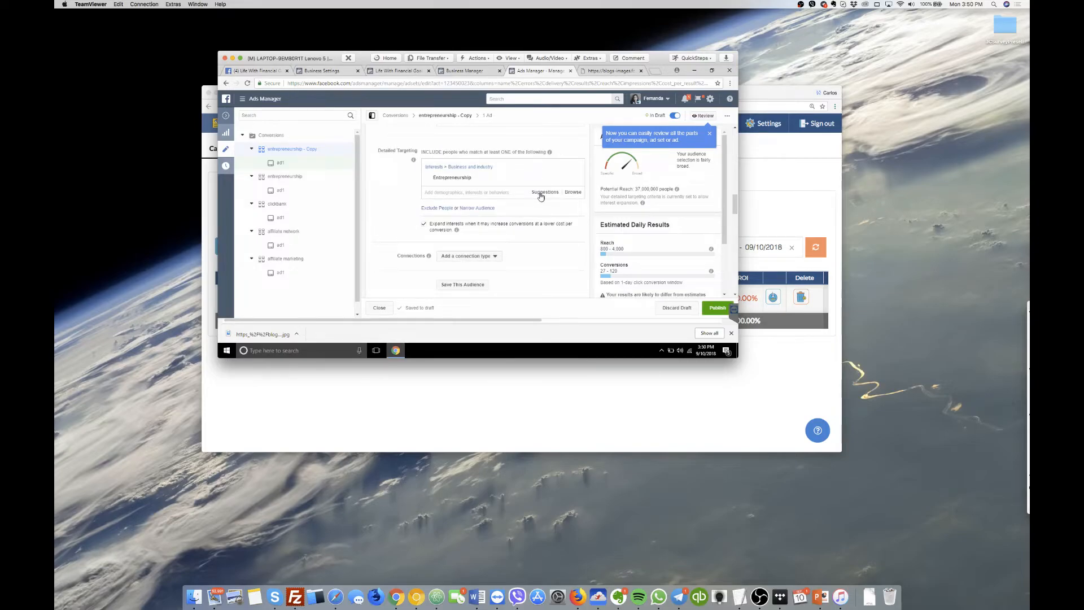
click(540, 195)
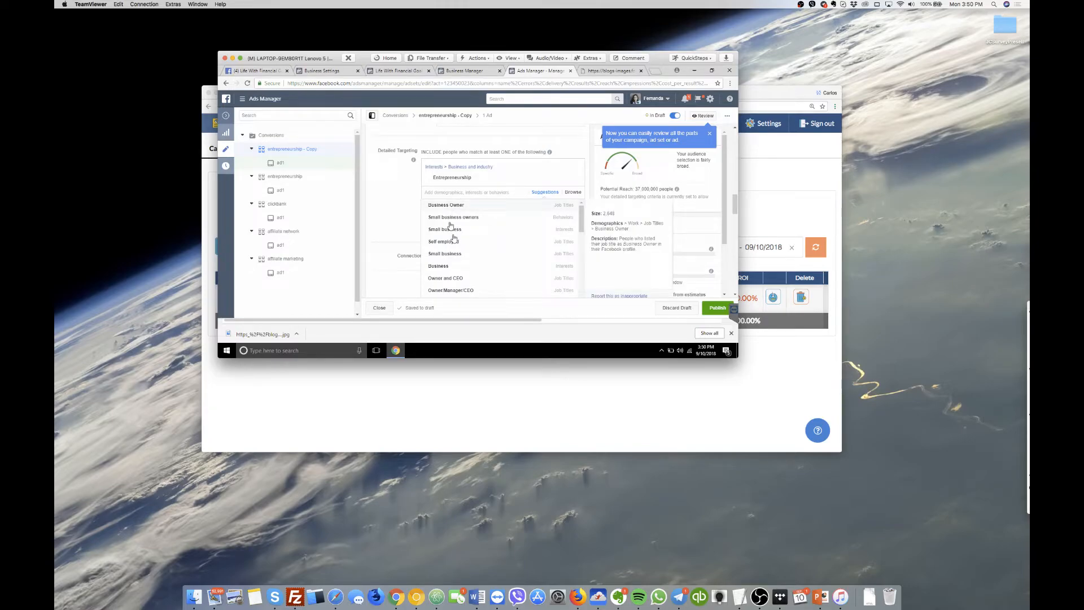
scroll(454, 239, down, 3)
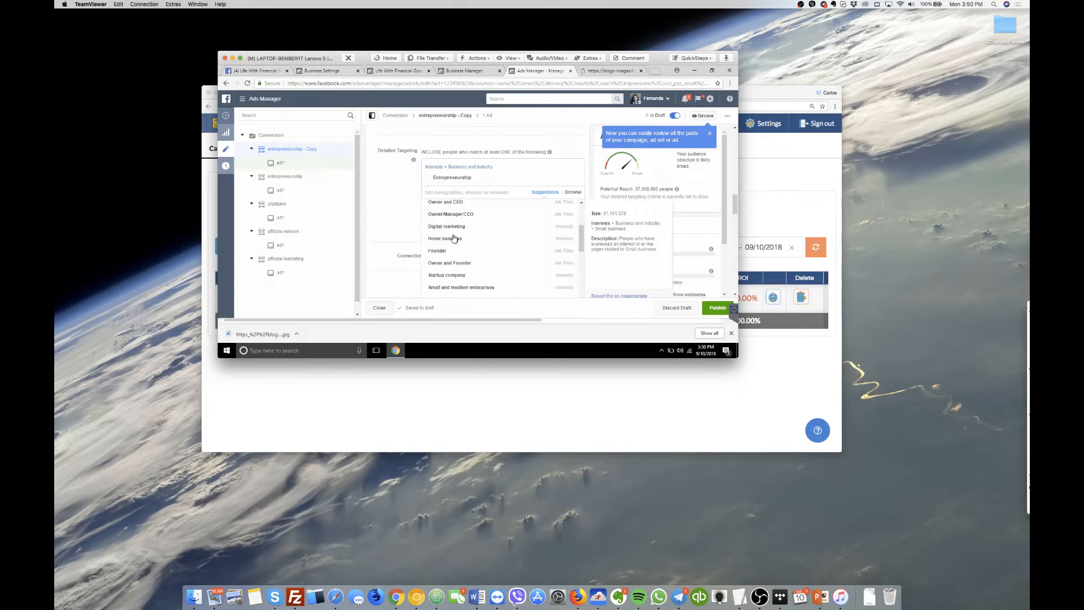
scroll(454, 238, down, 2)
scroll(454, 238, down, 2)
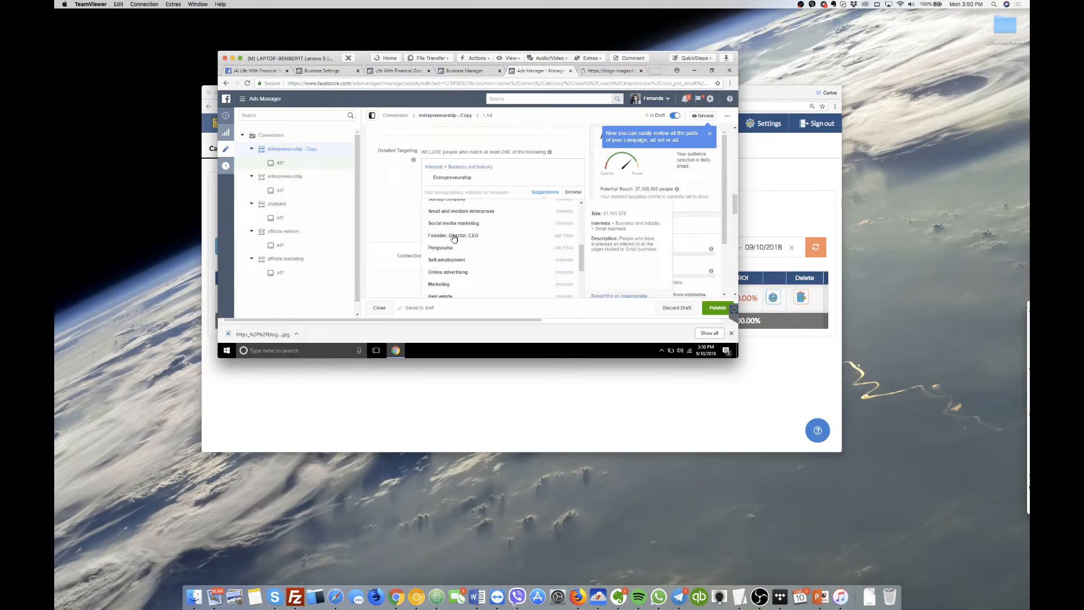
- Search the entrepreneurship copy's detailed targeting options for "quit job"
click(448, 192)
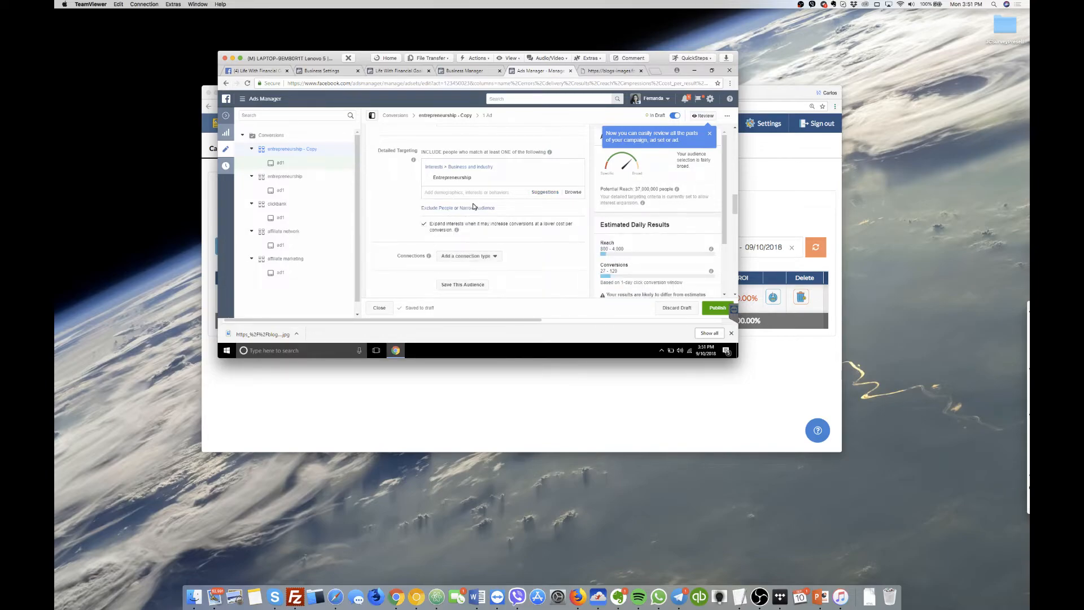
text(quil)
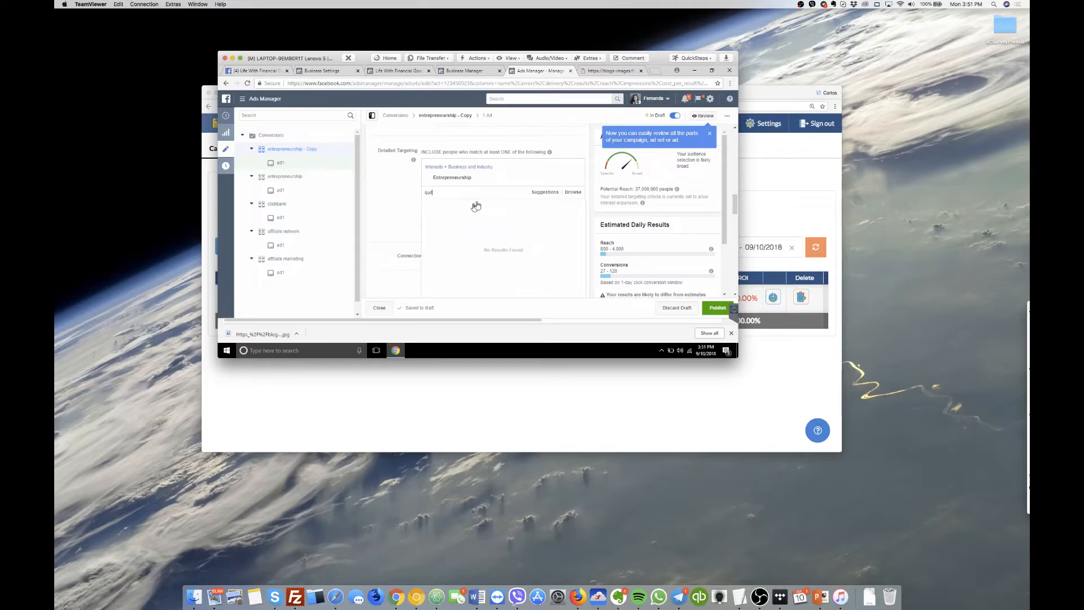
key(BackSpace)
text(t job)
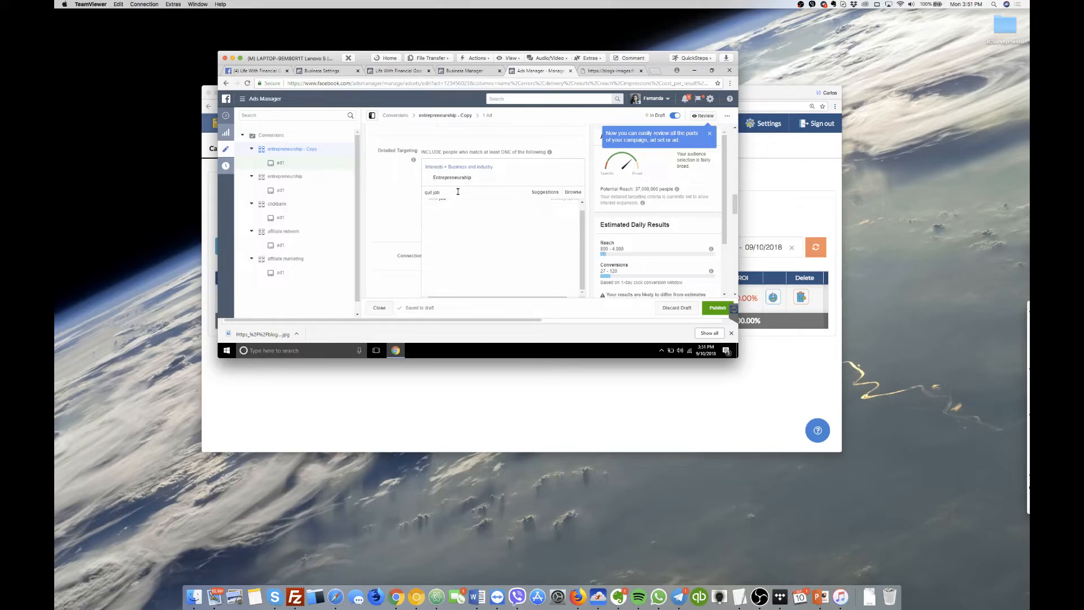
- Search the detailed targeting for "financial freedom", add the Wealth interest and remove the Entrepreneurship interest
triple_click(458, 192)
text(financial freedom)
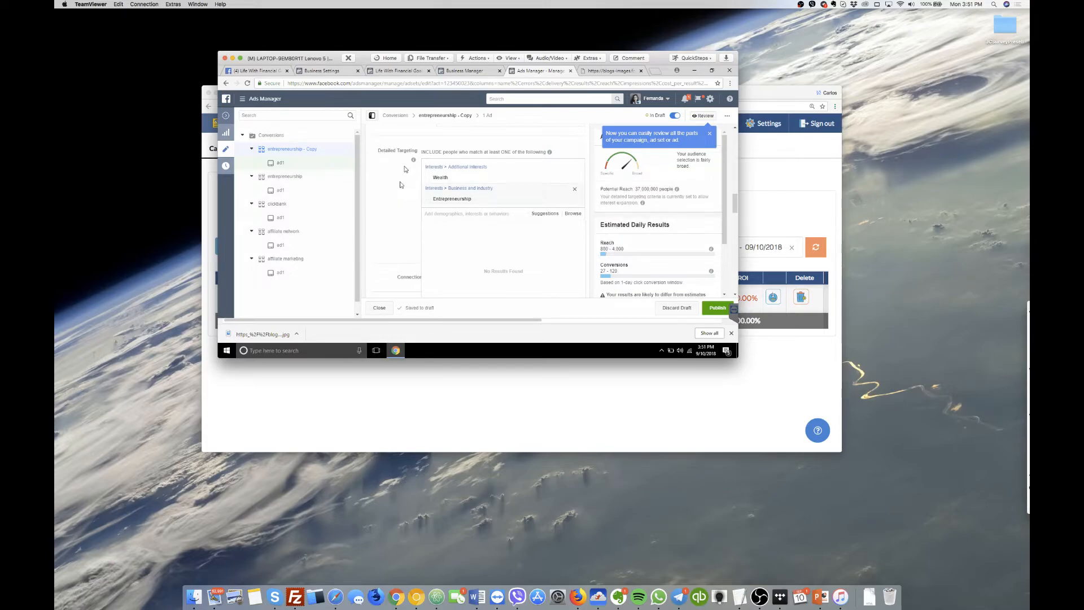
click(382, 181)
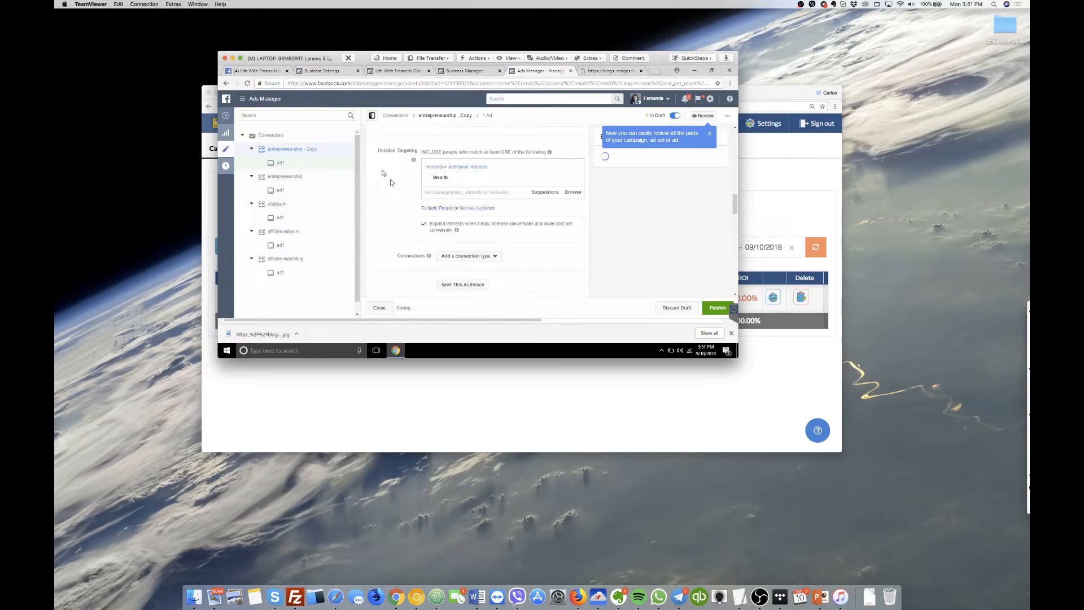
- Rename the entrepreneurship copy as "wealth" and publish the ad set
scroll(393, 176, up, 10)
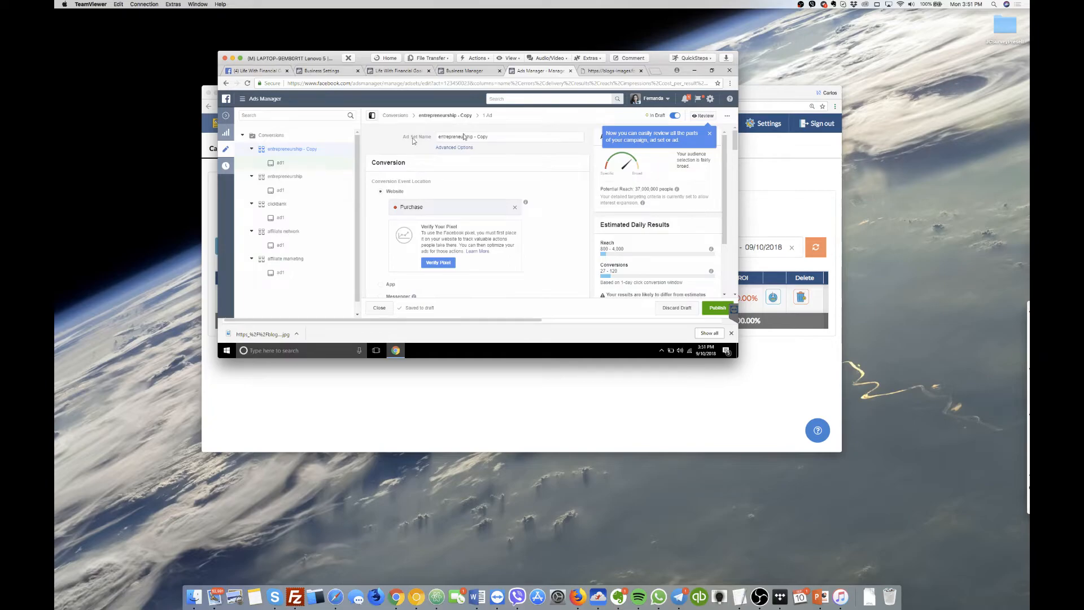
triple_click(463, 134)
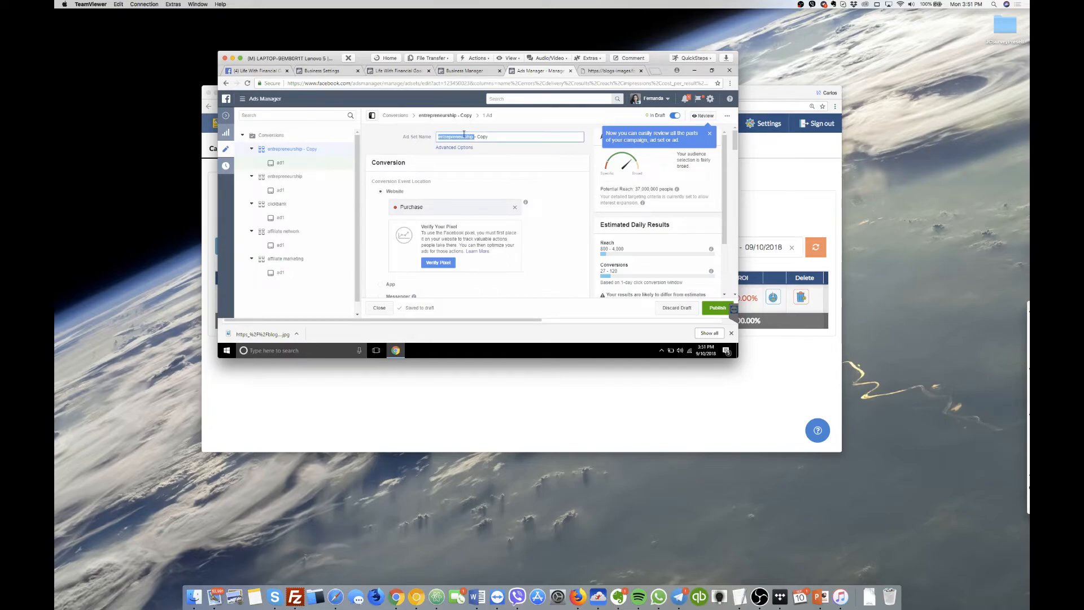
text(wealth)
click(720, 313)
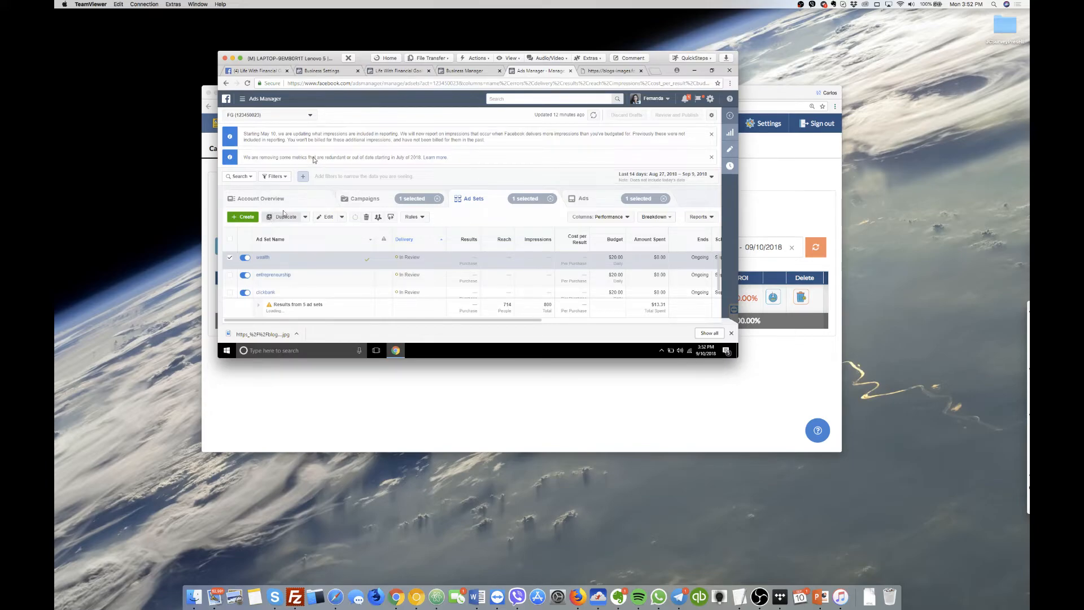
- Duplicate the wealth ad set within its campaign and name the copy "open targeting"
click(284, 216)
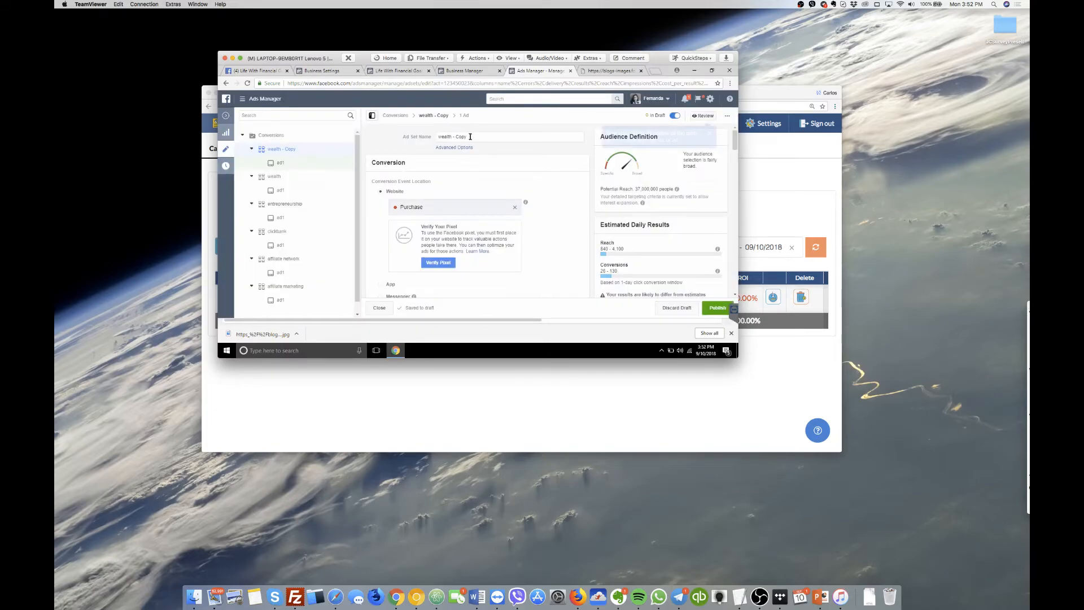
triple_click(470, 137)
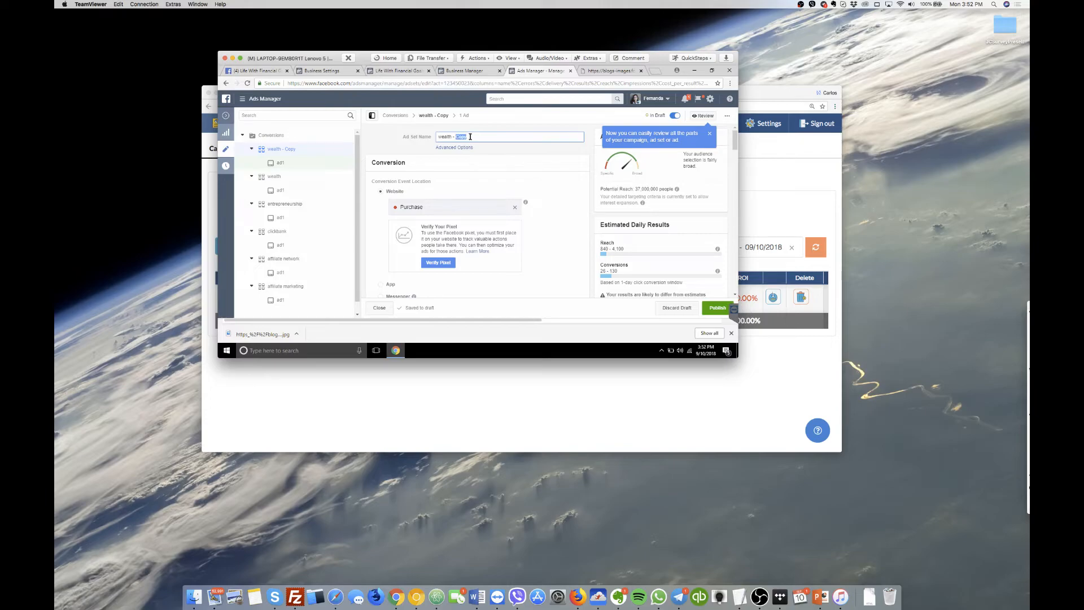
text(open targeting)
- Remove the Wealth interest from the open targeting ad set's detailed targeting, then publish the ad set and close the editor
scroll(420, 164, down, 1)
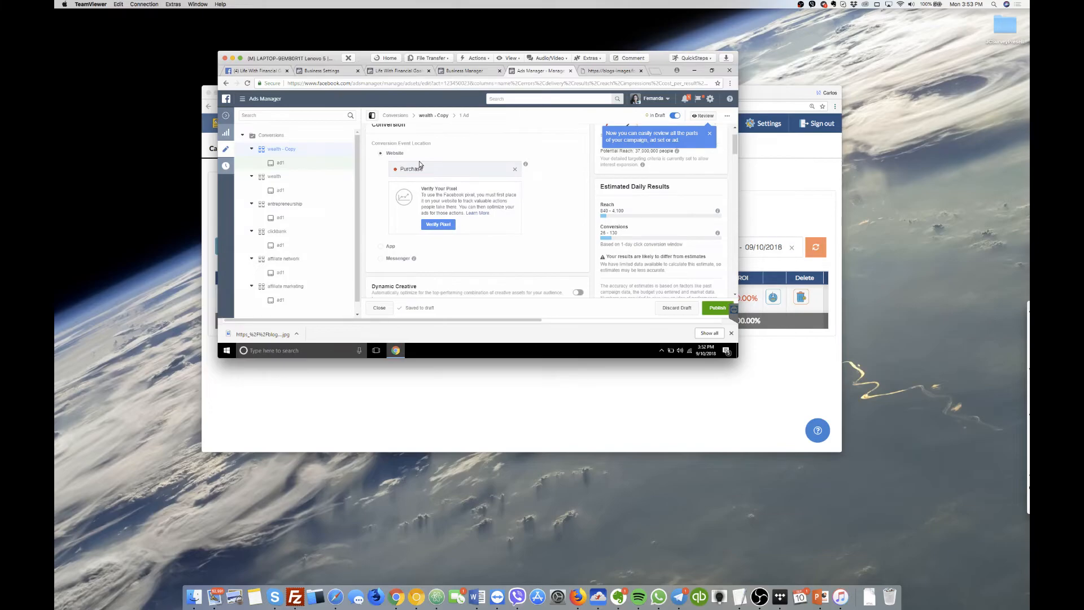
scroll(419, 164, down, 4)
scroll(420, 164, down, 3)
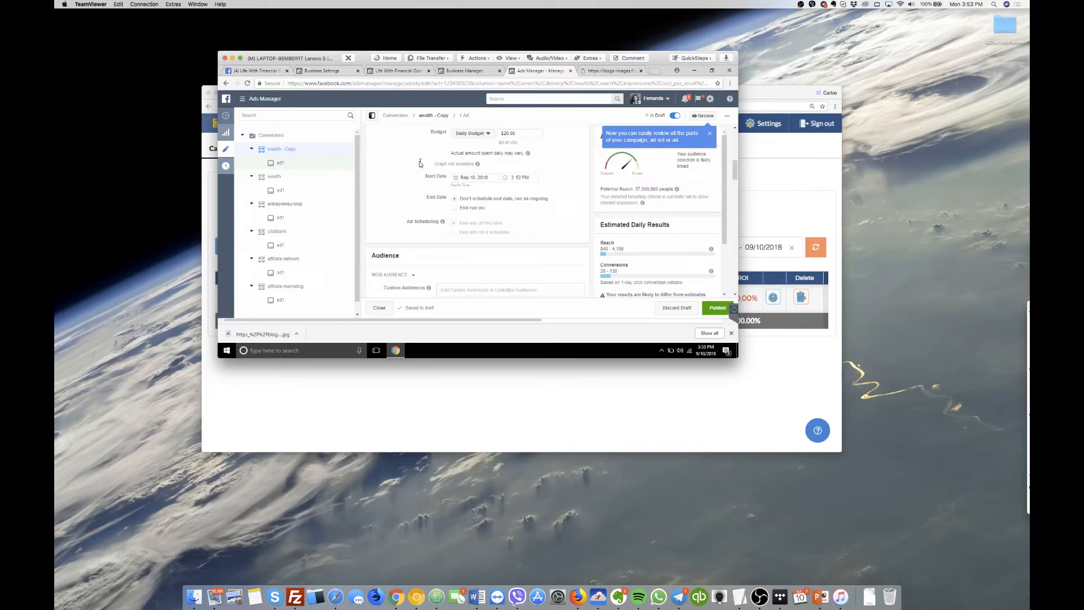
scroll(419, 164, down, 1)
scroll(419, 164, down, 2)
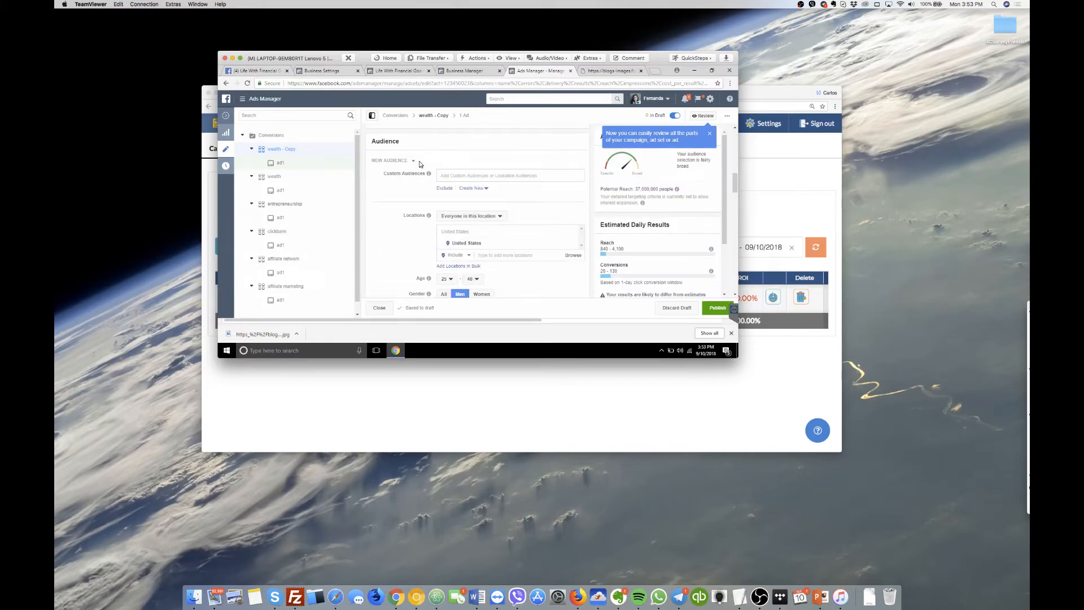
scroll(420, 164, down, 3)
scroll(420, 164, down, 2)
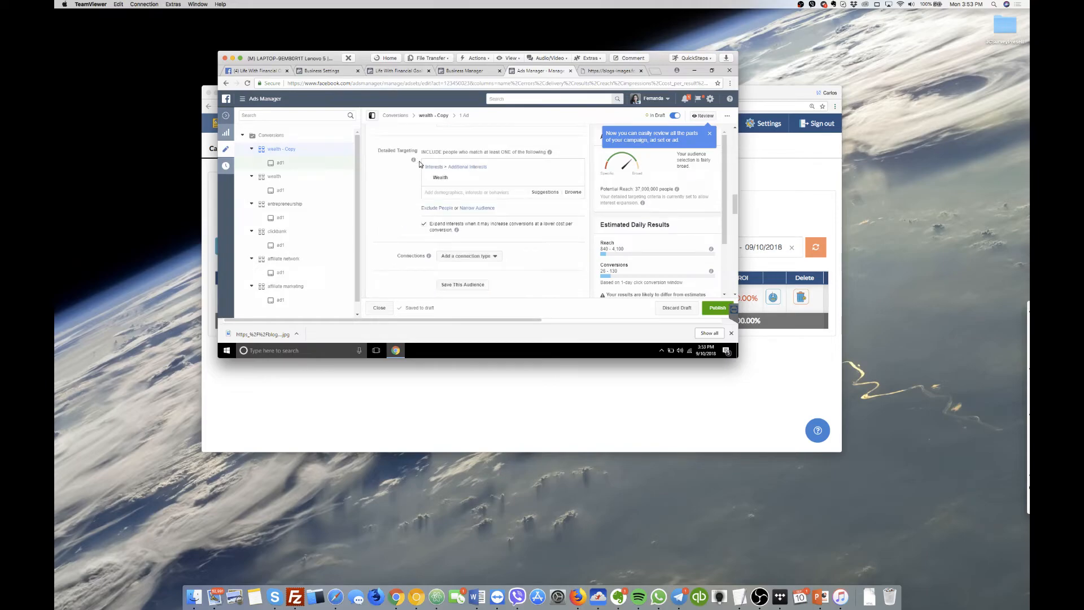
scroll(420, 165, down, 1)
scroll(420, 164, down, 1)
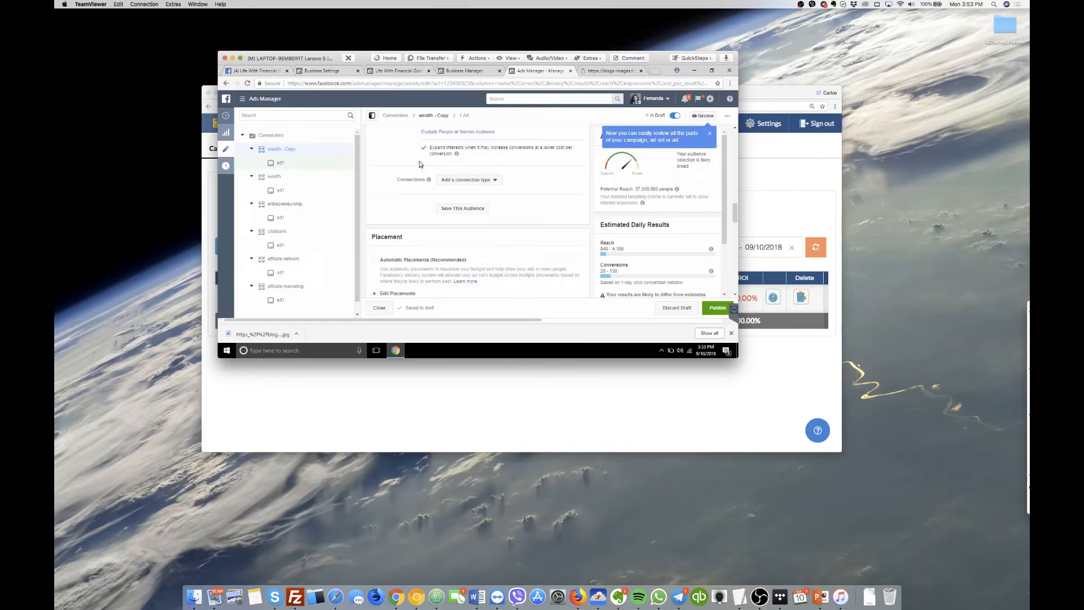
scroll(419, 164, down, 1)
scroll(419, 164, up, 1)
scroll(420, 164, up, 1)
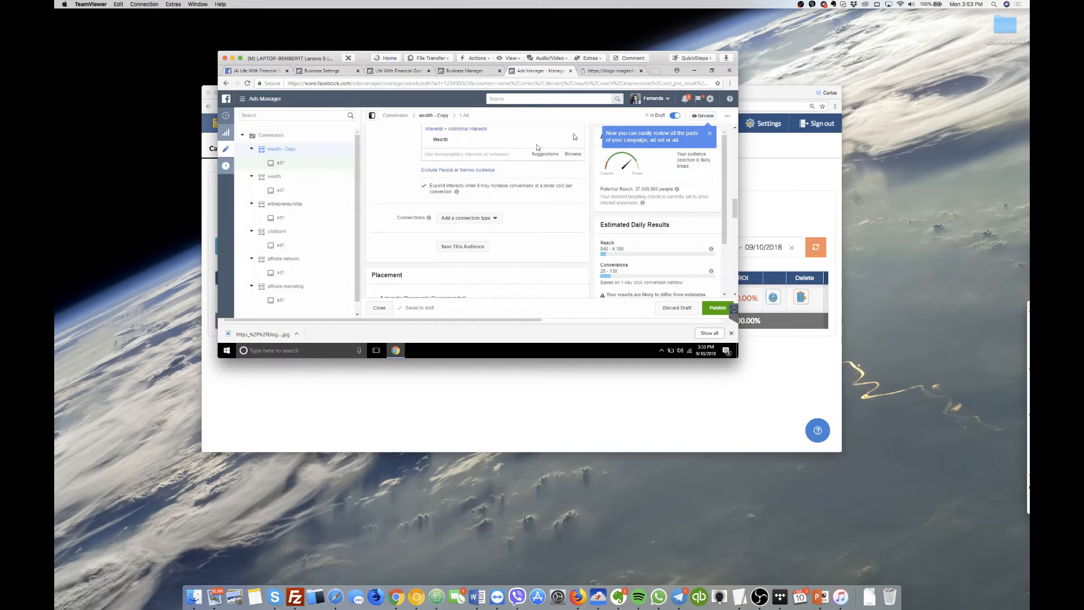
mouse_move(579, 139)
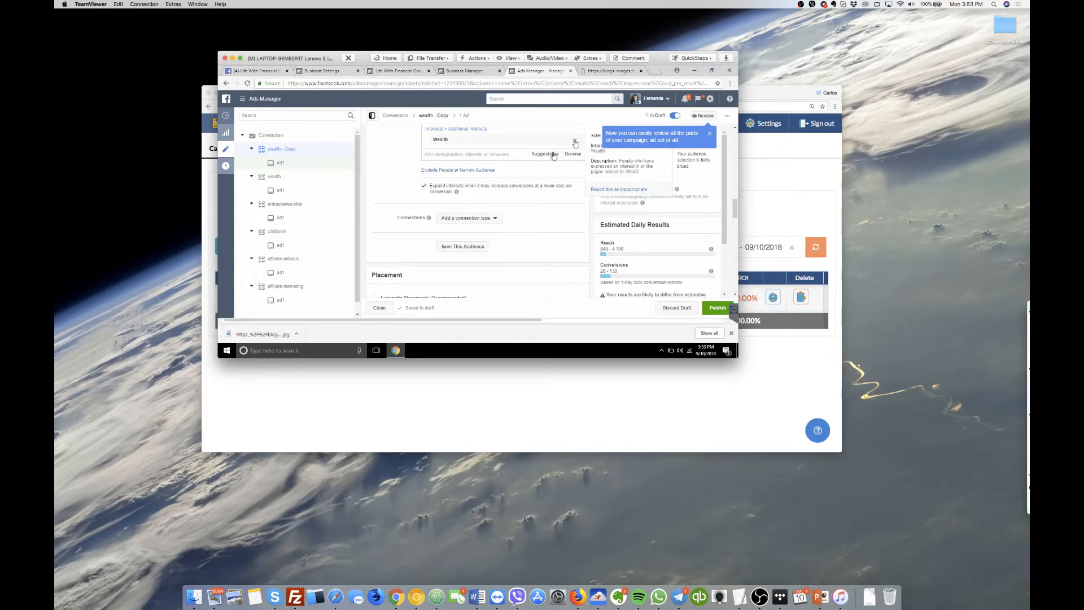
click(575, 141)
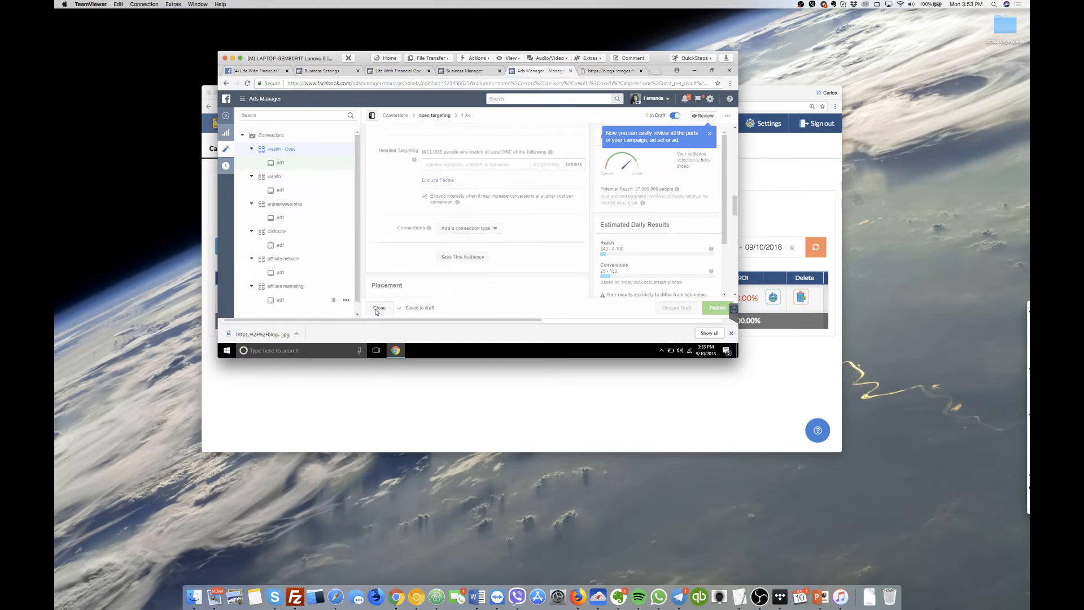
click(377, 310)
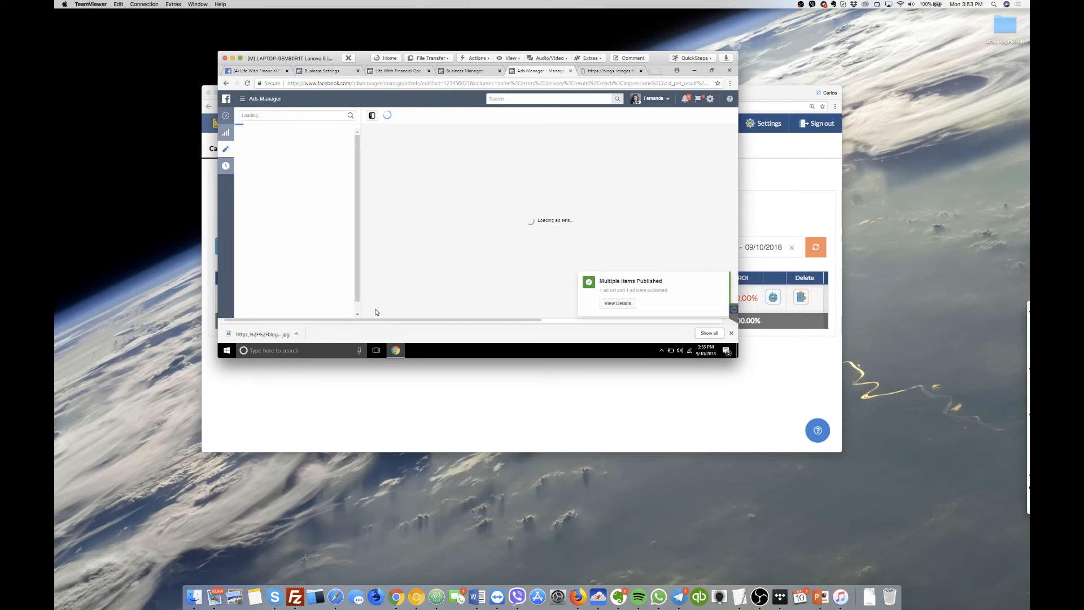